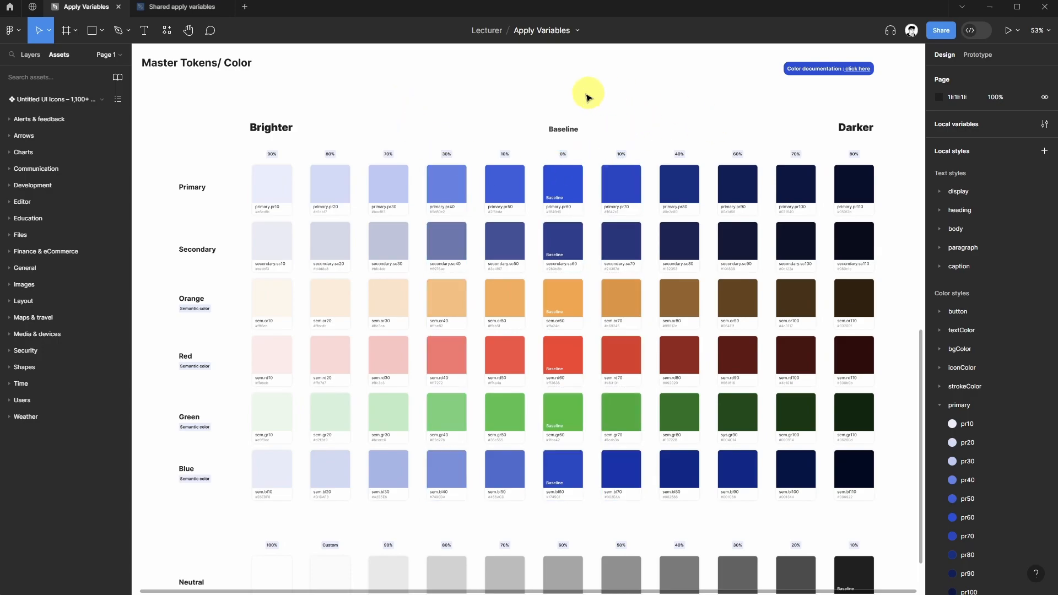
Open the local variables and browse the core collection's primary, spacing and radi groups.
left_click(1045, 124)
left_click_drag(773, 65, 330, 77)
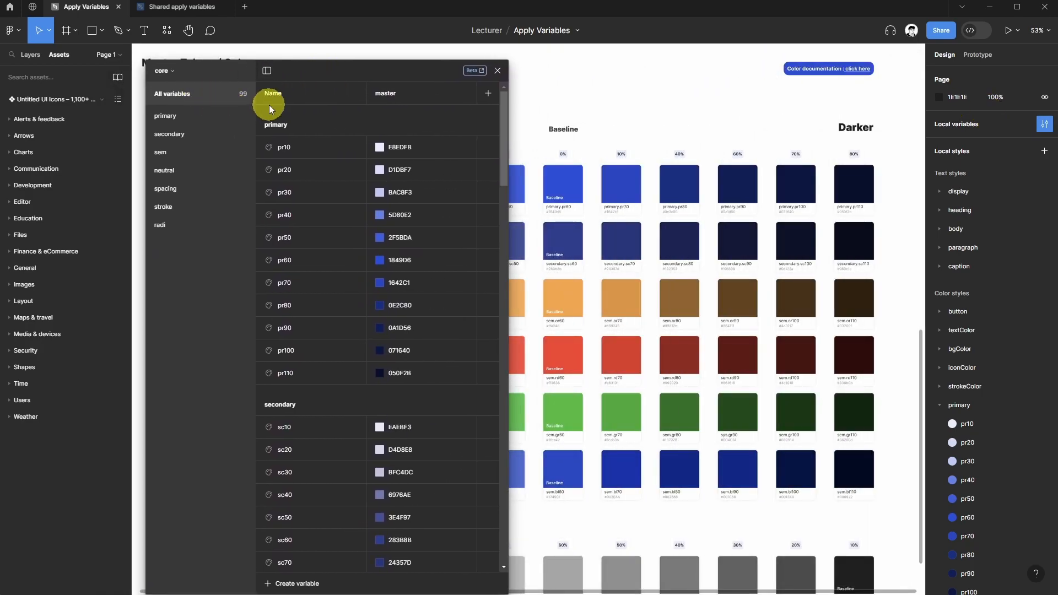
left_click(173, 71)
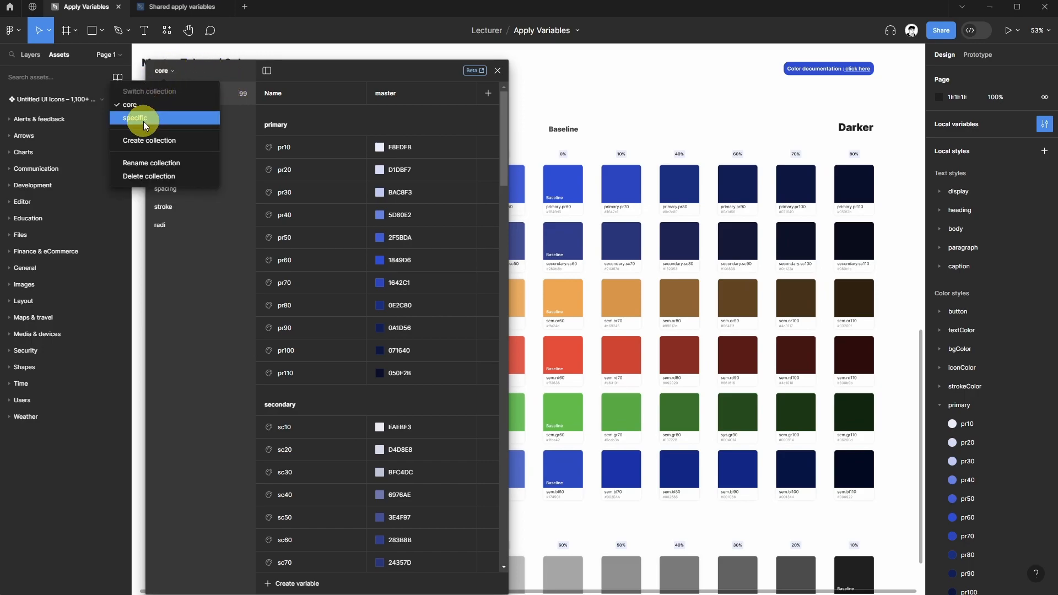
left_click(144, 119)
left_click(172, 71)
left_click(154, 102)
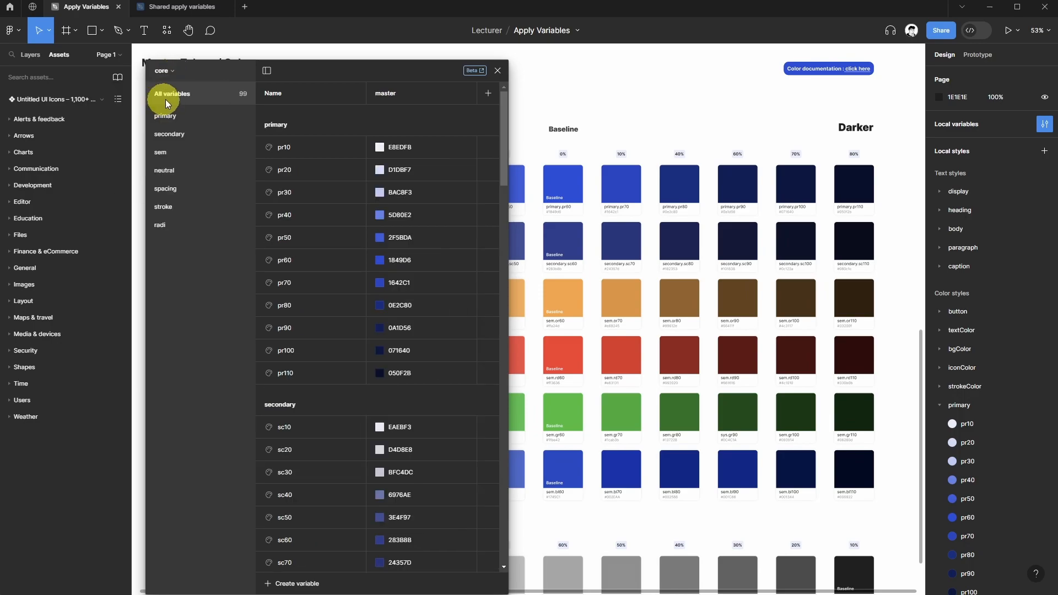
left_click(163, 117)
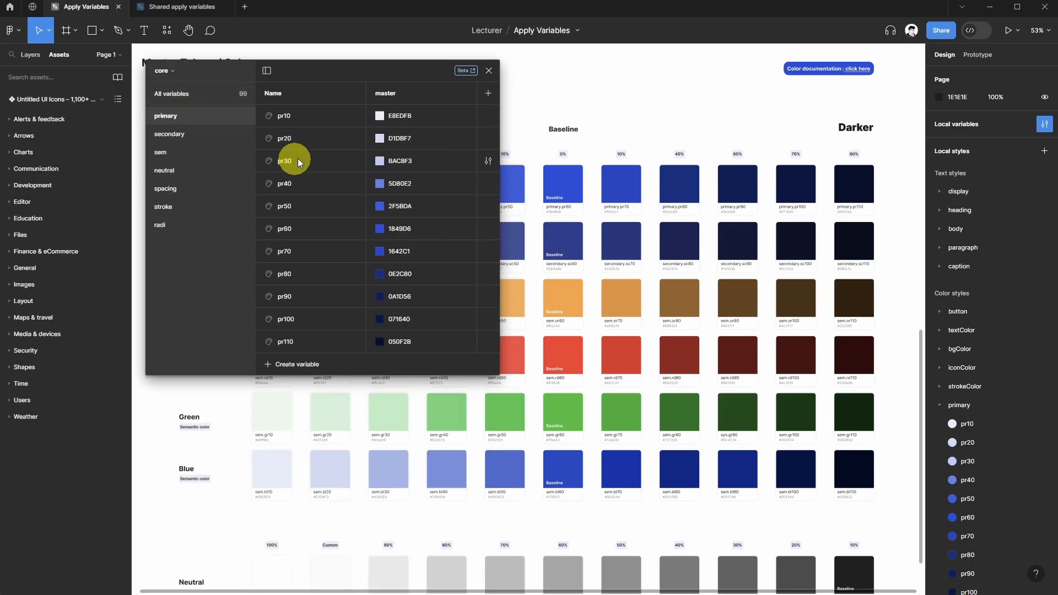
left_click(167, 190)
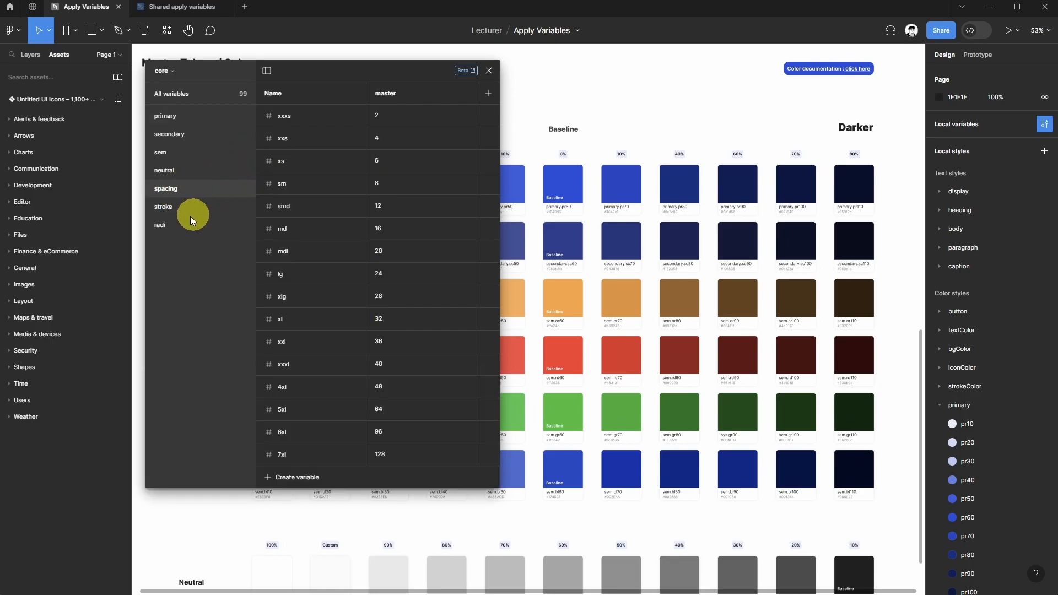
left_click(166, 224)
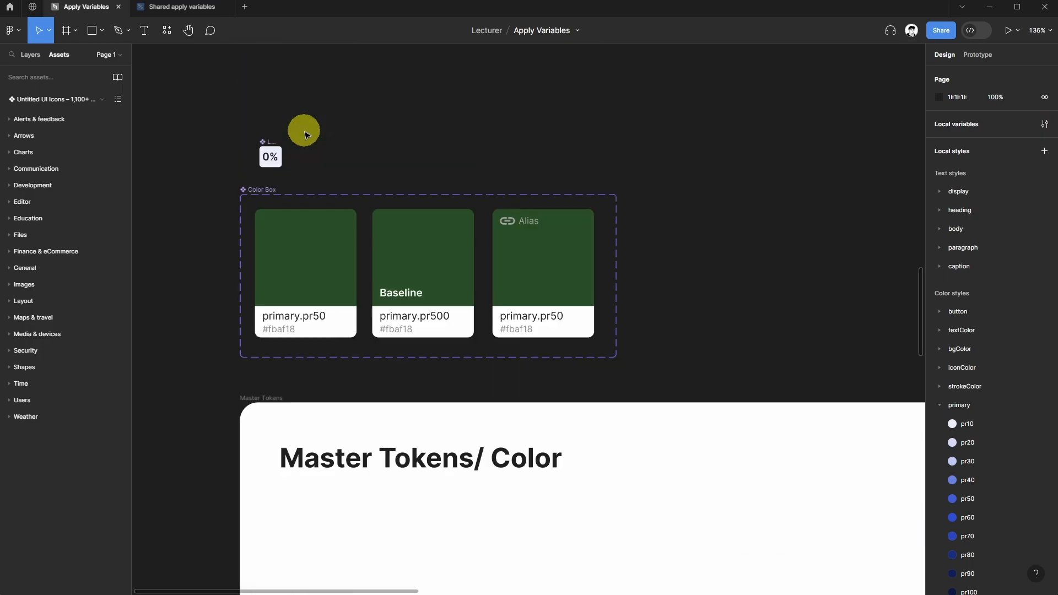
Select the Color Box component and show all of its selection colors.
left_click(256, 194)
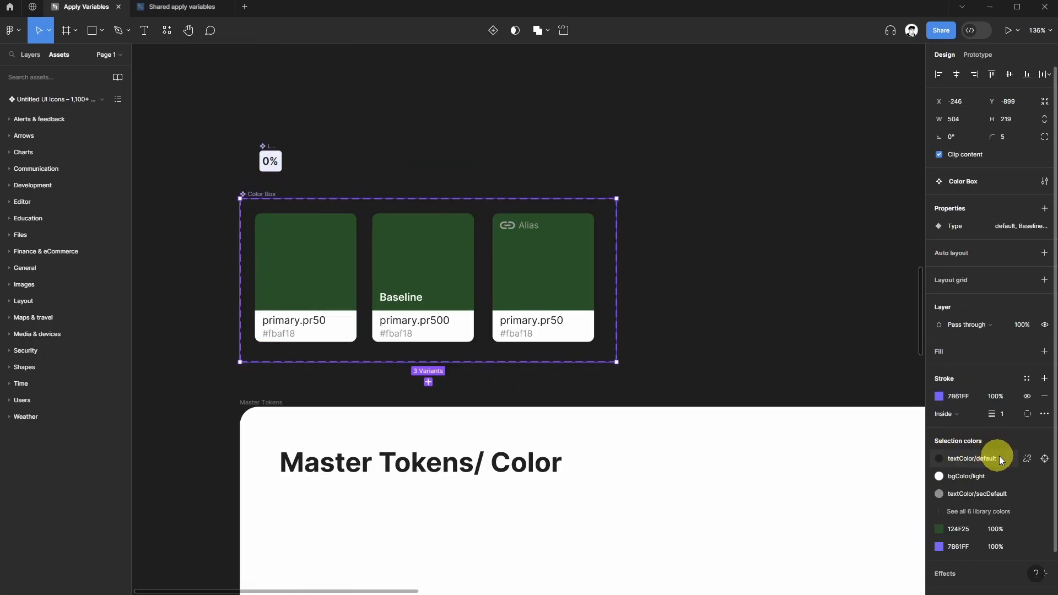
left_click(966, 513)
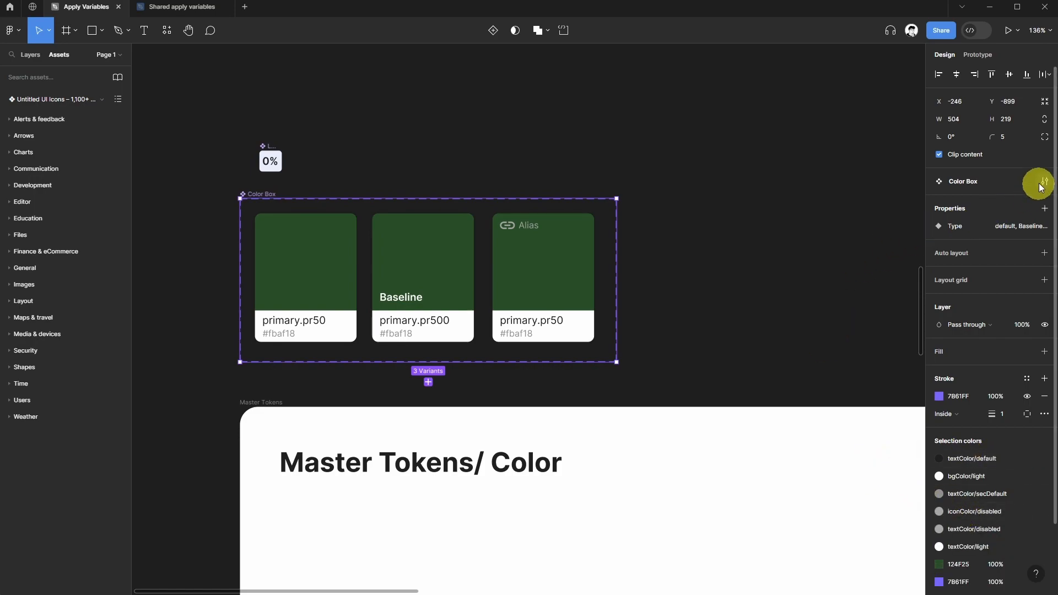
Reopen the local variables, move the panel aside, and select the first color card to compare.
left_click(821, 205)
left_click(1043, 123)
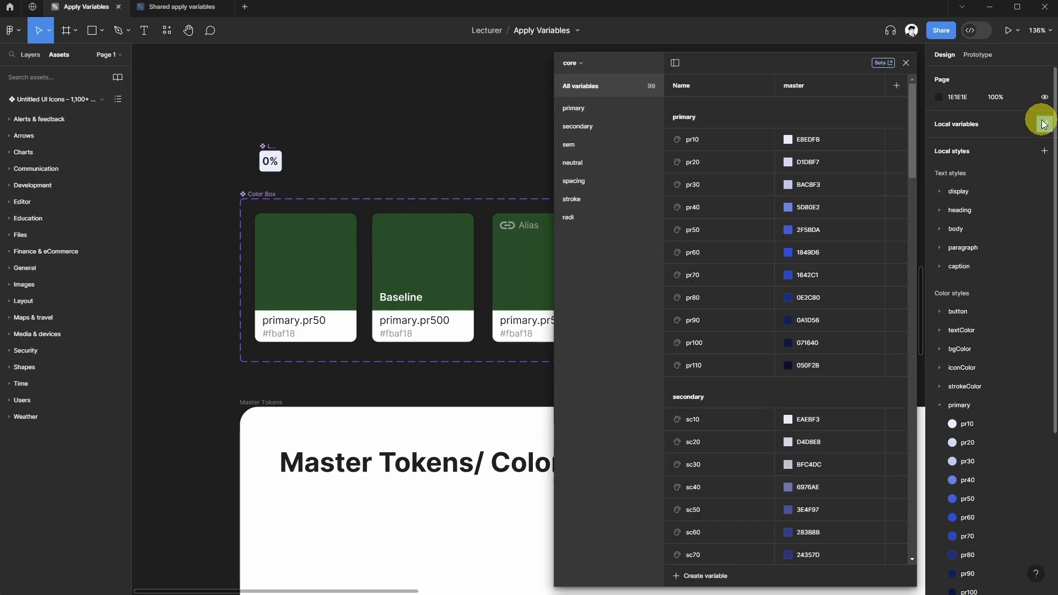
left_click_drag(805, 70, 668, 76)
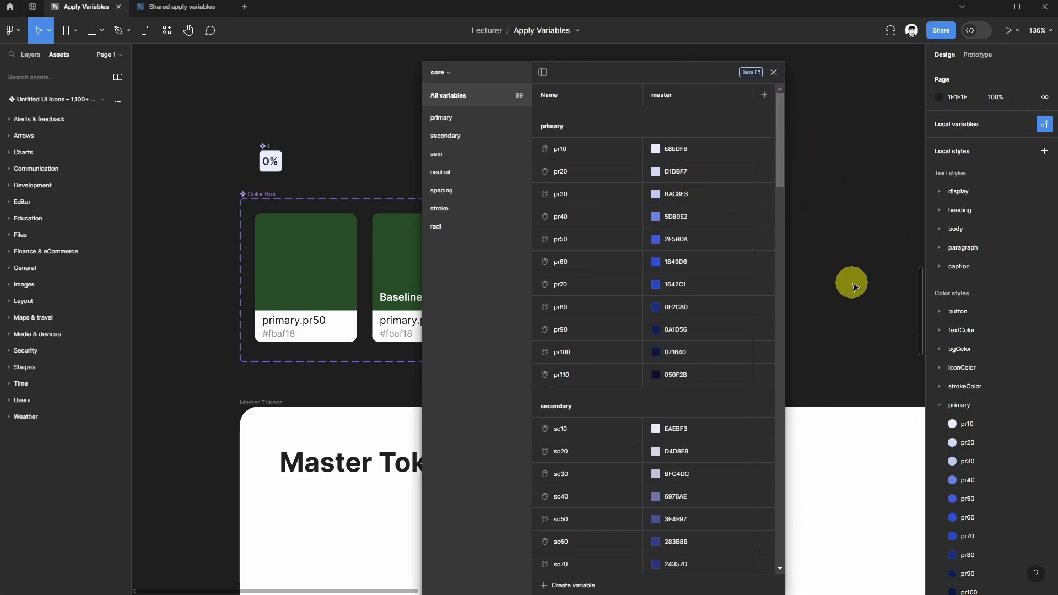
left_click(326, 252)
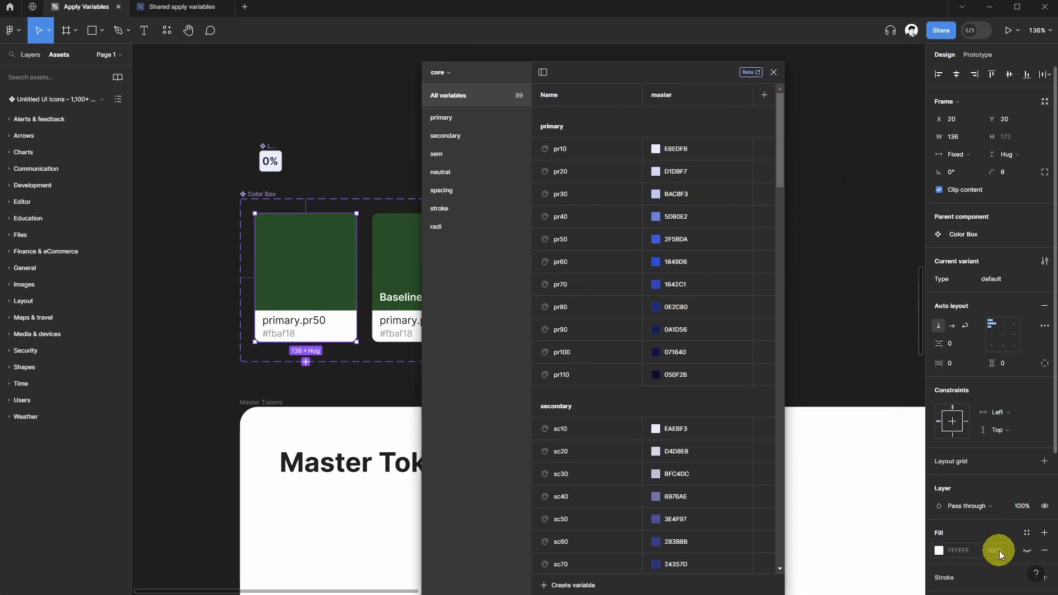
scroll(987, 524, "down", 4)
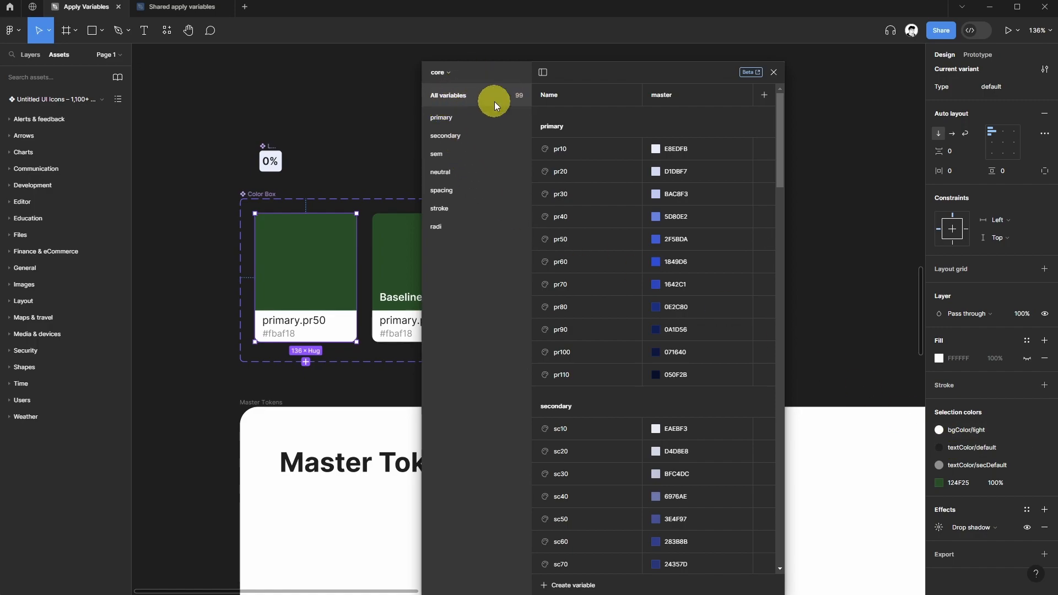
scroll(618, 231, "down", 3)
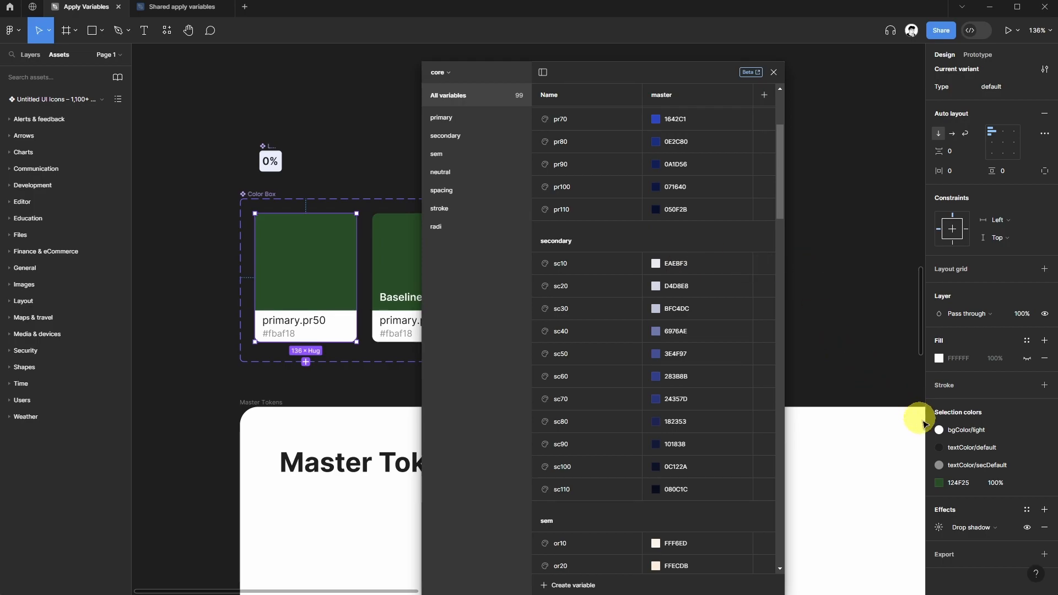
Switch to the specific collection, view its bgColor group, and close the variables panel.
left_click(441, 73)
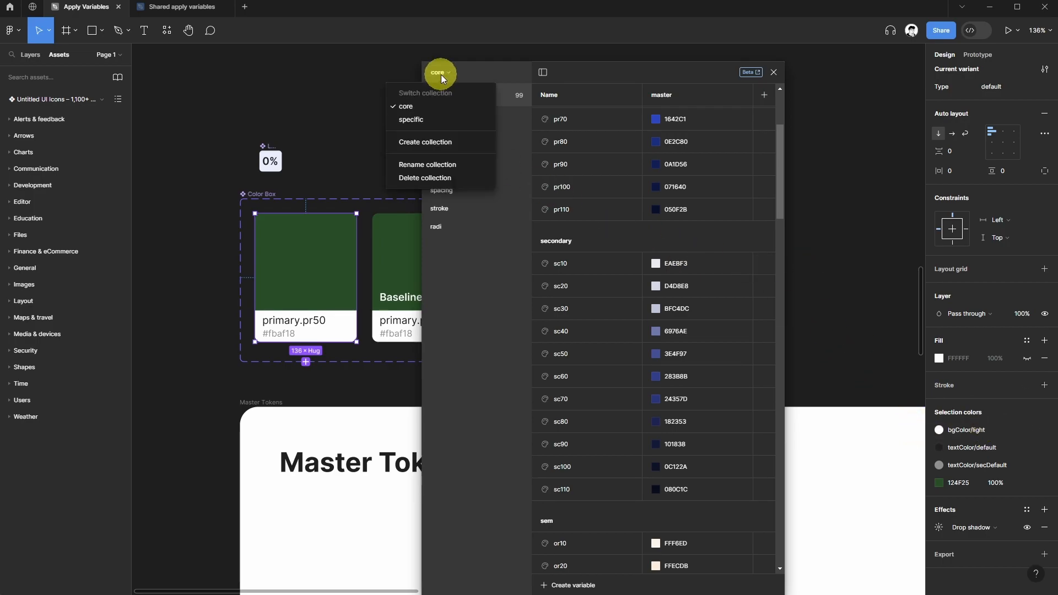
left_click(424, 119)
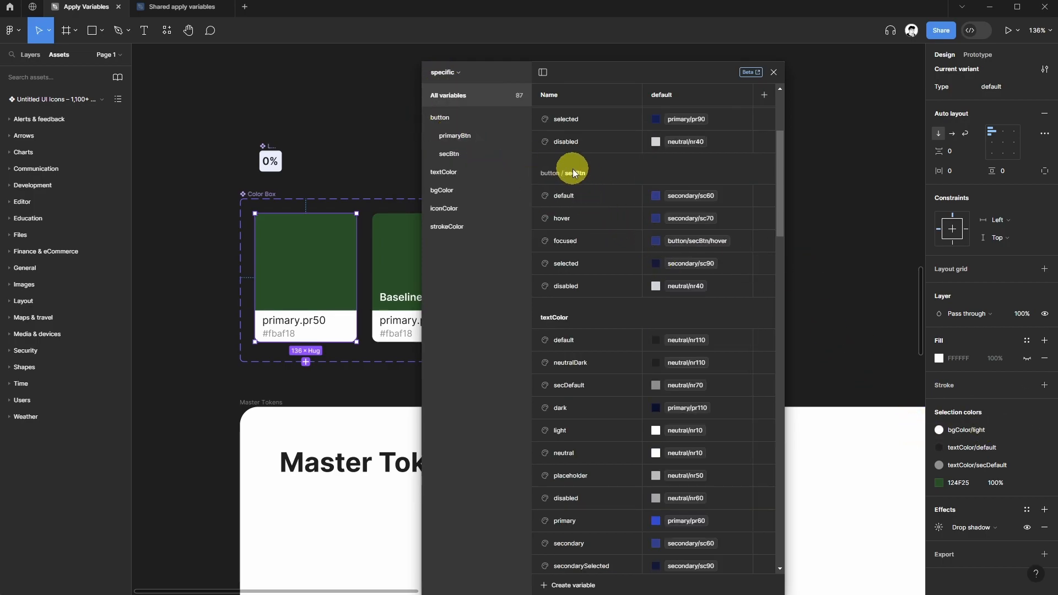
left_click(444, 193)
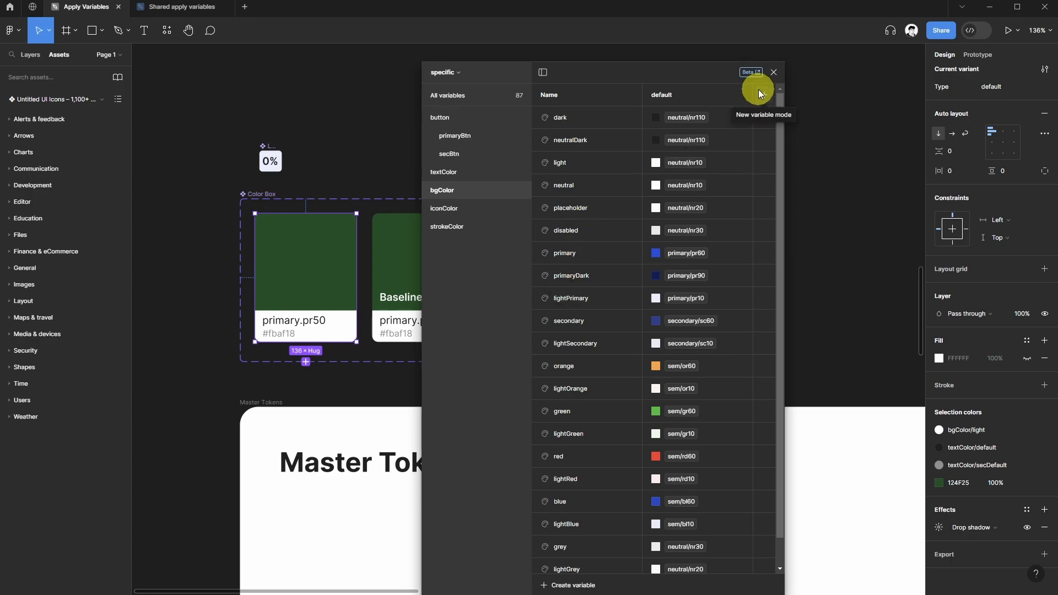
left_click(775, 73)
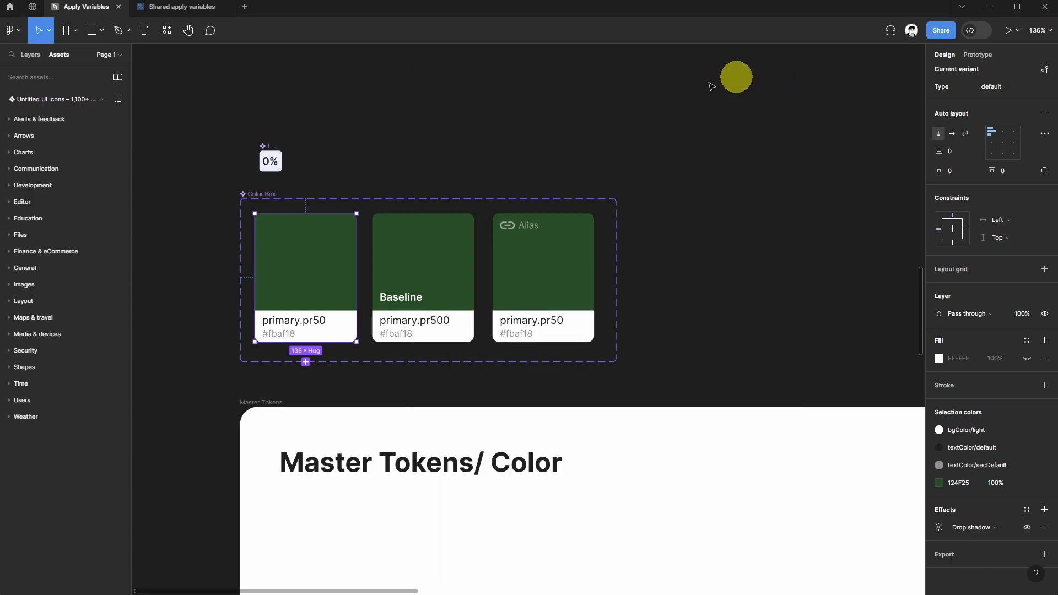
left_click(499, 114)
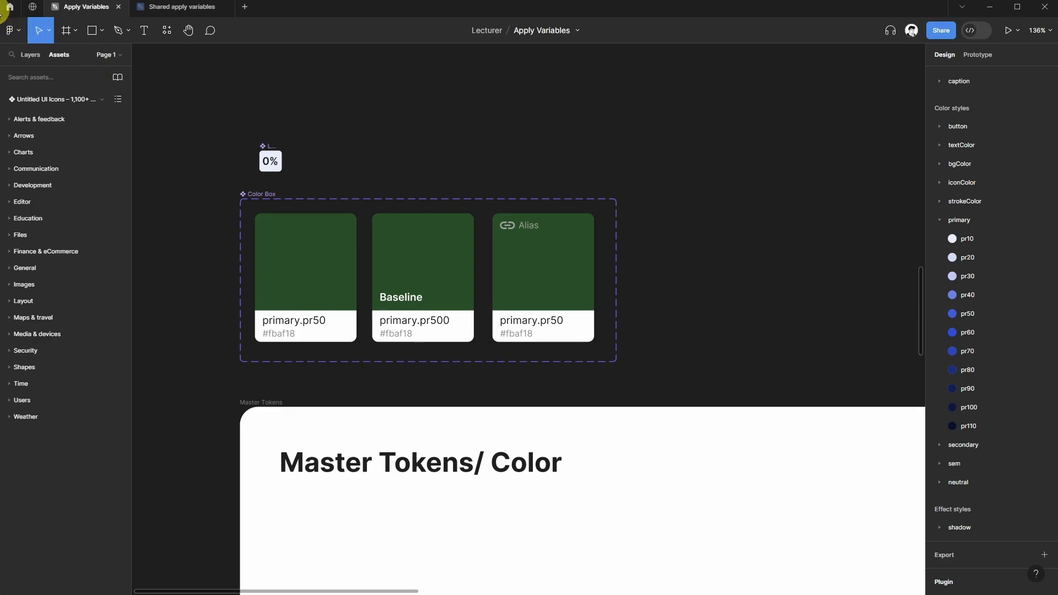
Switch to the Apply variables plugin's community page and read its description and usage instructions.
left_click(30, 7)
scroll(280, 136, "up", 3)
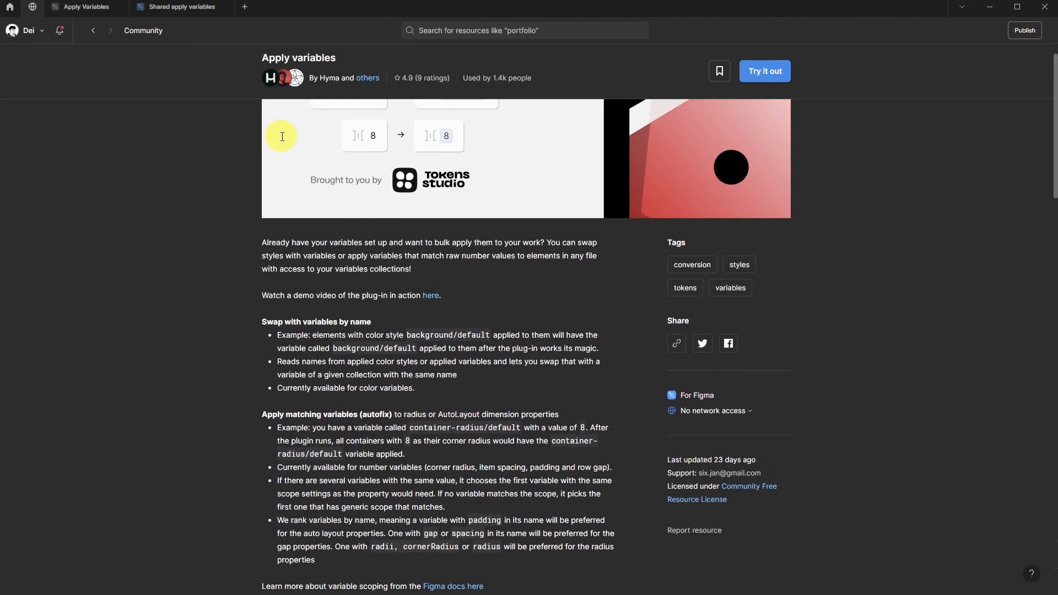
scroll(242, 135, "down", 5)
scroll(242, 135, "down", 1)
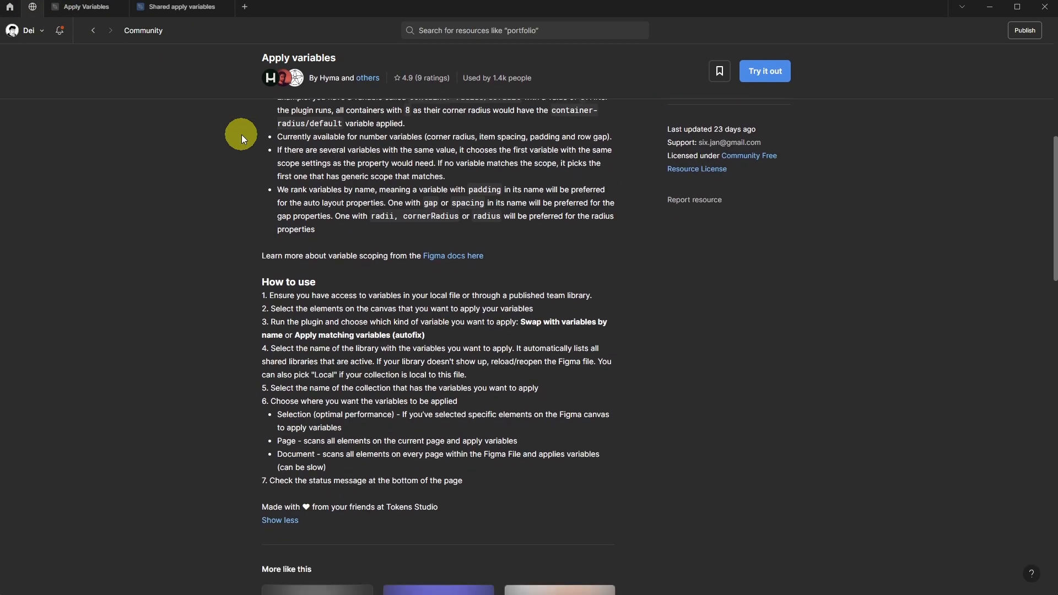
scroll(292, 173, "up", 4)
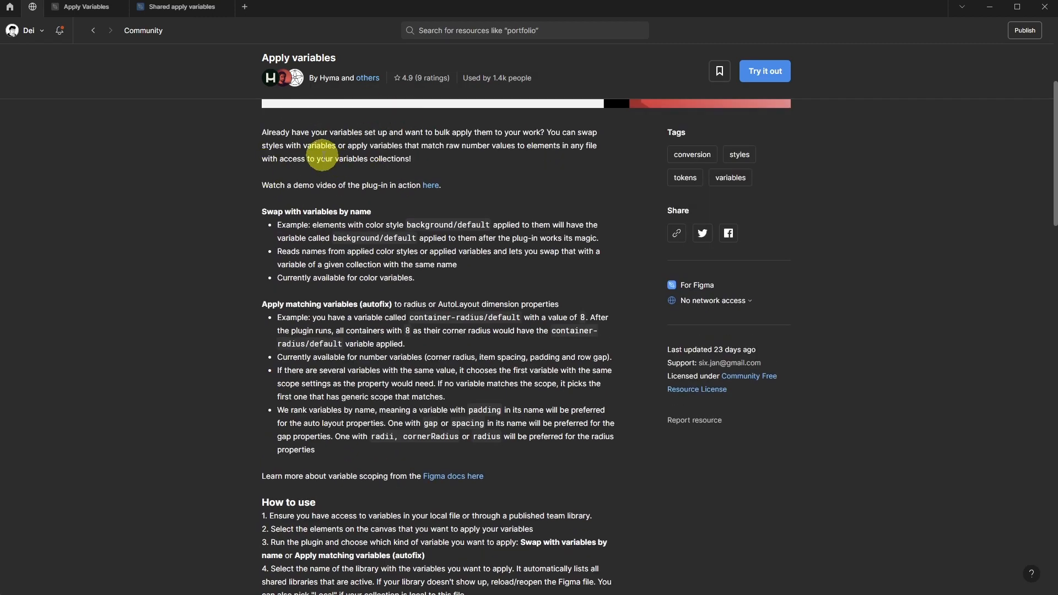
scroll(321, 156, "down", 6)
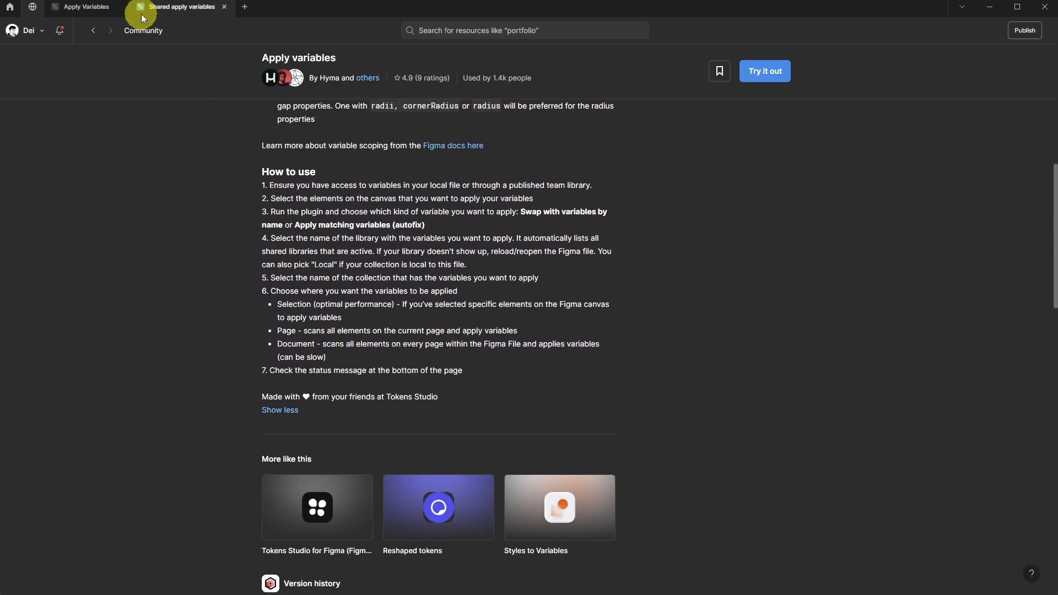
Return to the Apply Variables file and launch the Apply variables plugin from the plugin search.
left_click(82, 14)
left_click(165, 31)
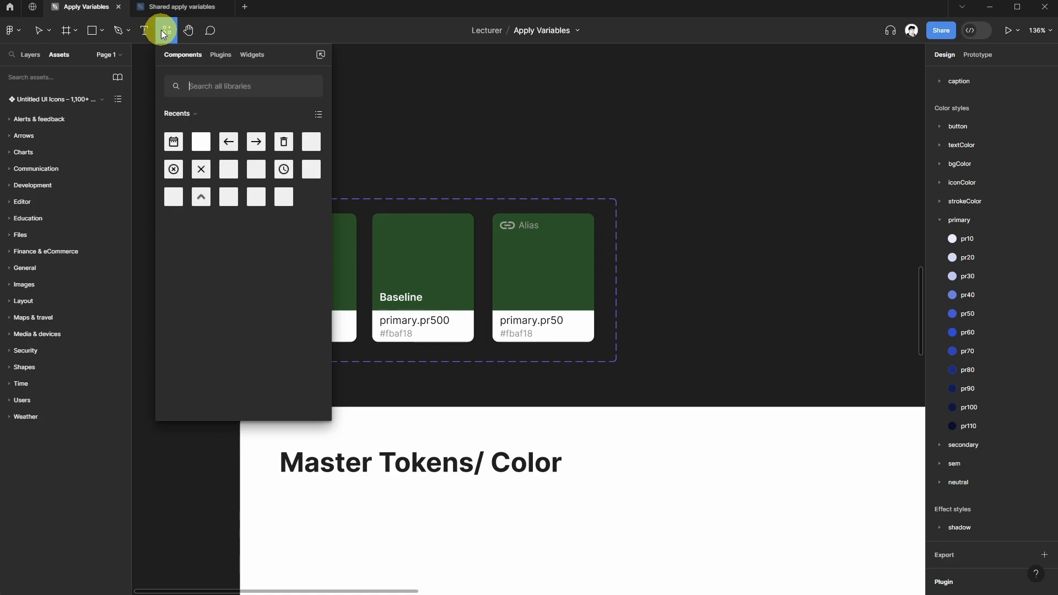
left_click(218, 56)
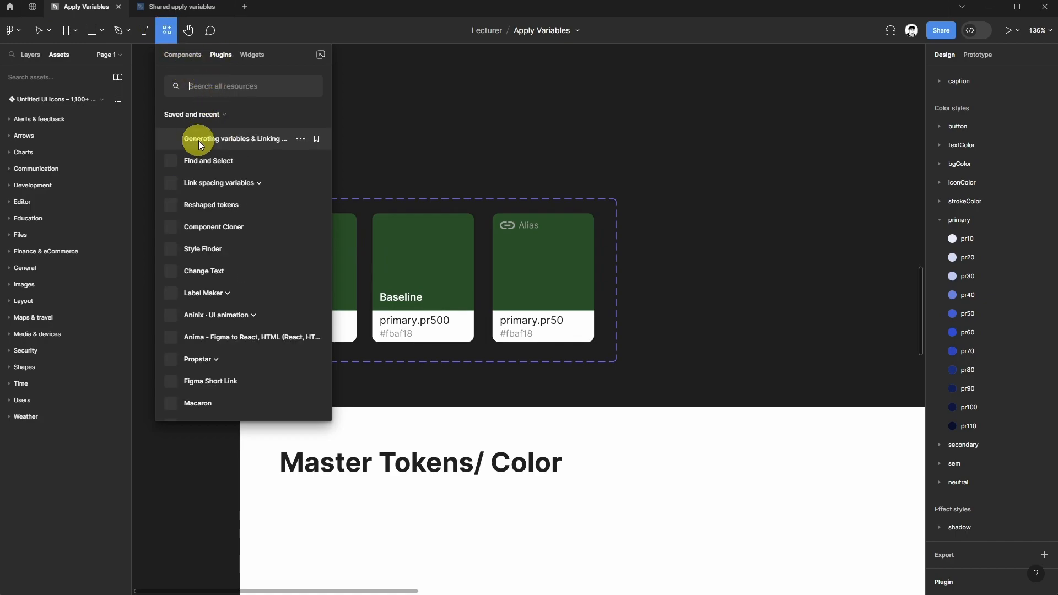
type("apply")
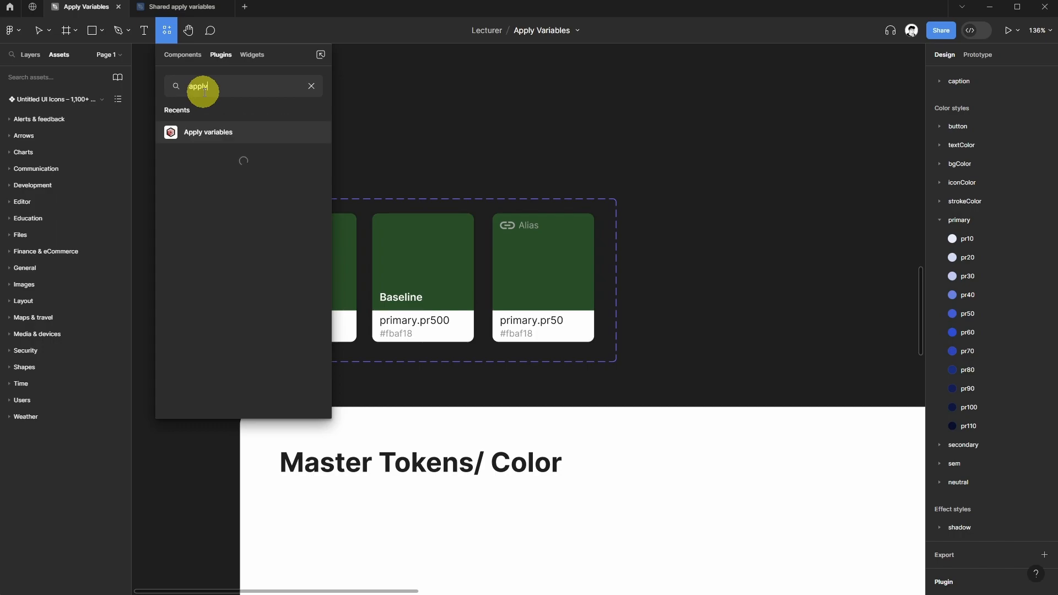
left_click(209, 136)
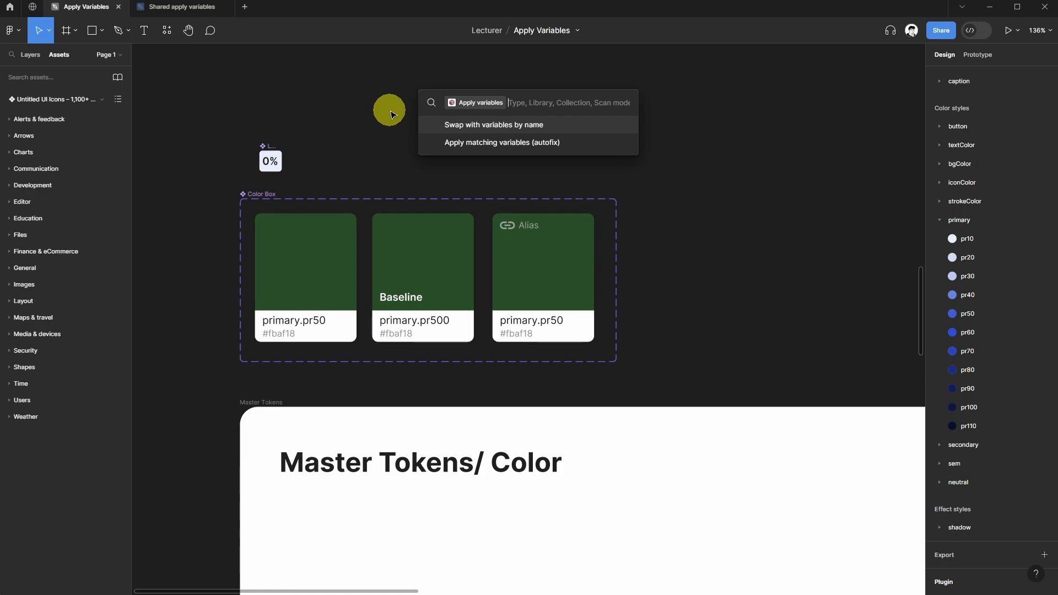
Swap with variables by name using the Local library, core collection and Page scan mode.
key("Return")
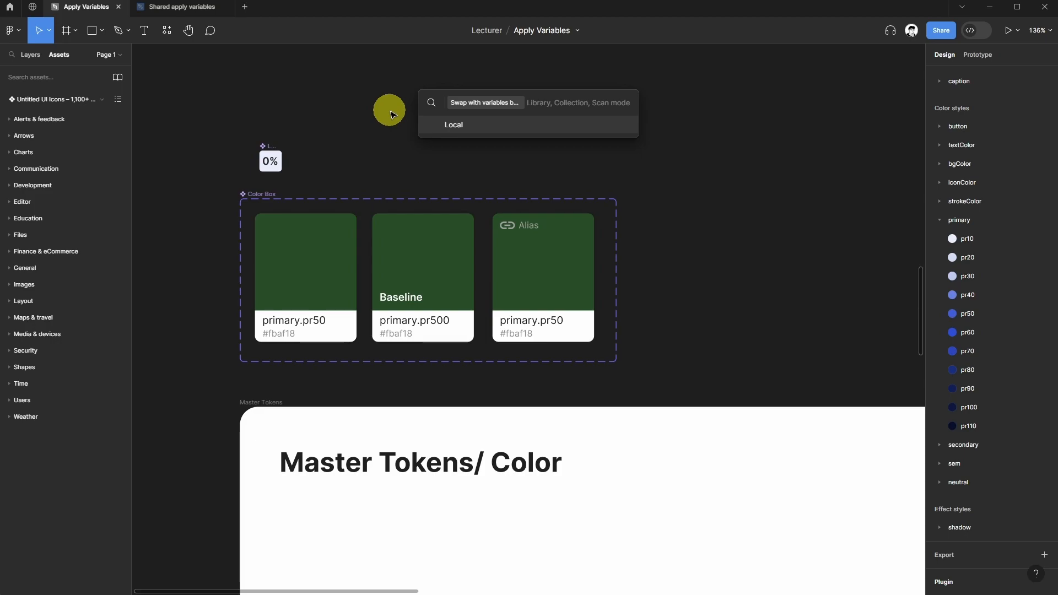
key("Return")
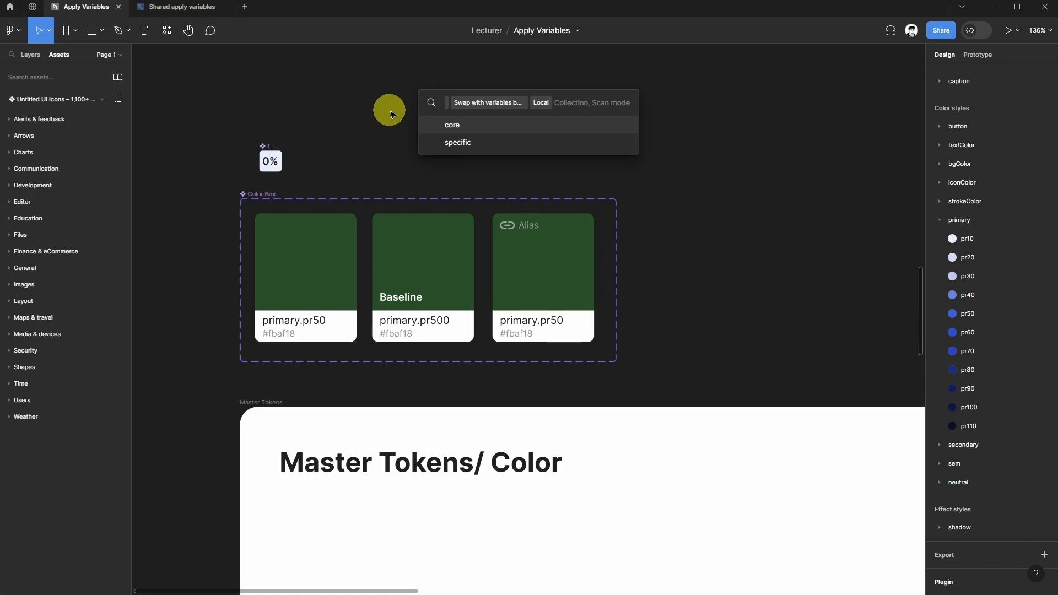
key("Return")
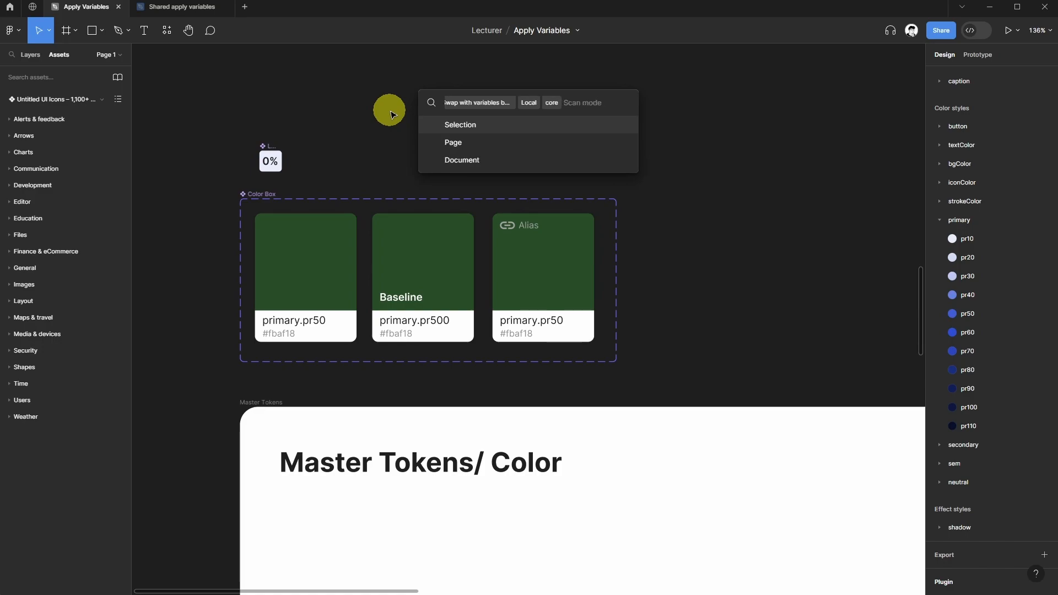
key("Down")
key("Return")
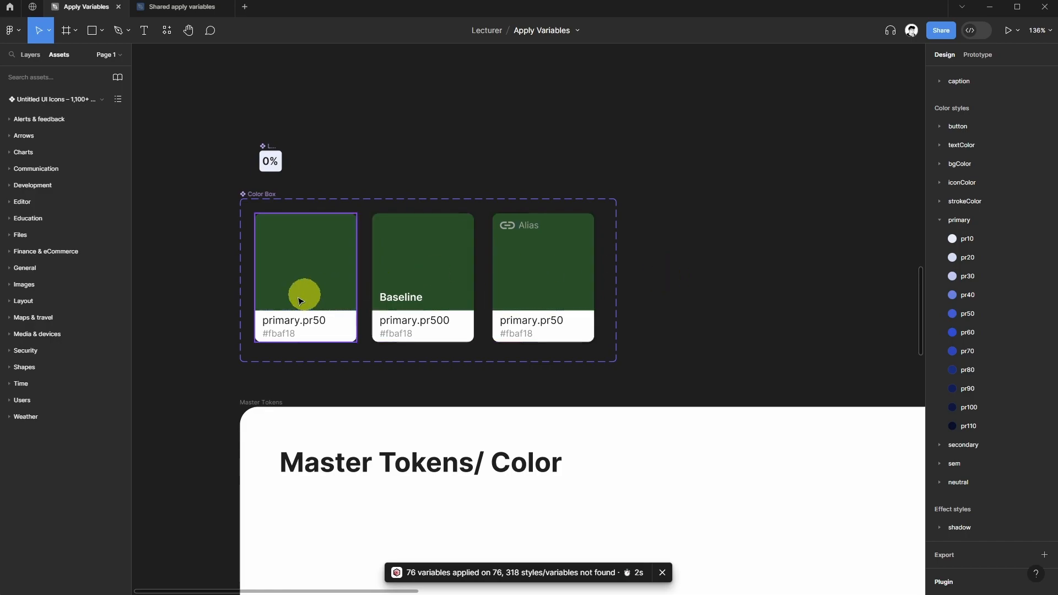
Inspect the selection colors of a color card and a token column to check the applied variables.
left_click(328, 293)
scroll(817, 379, "down", 2)
scroll(680, 378, "down", 5)
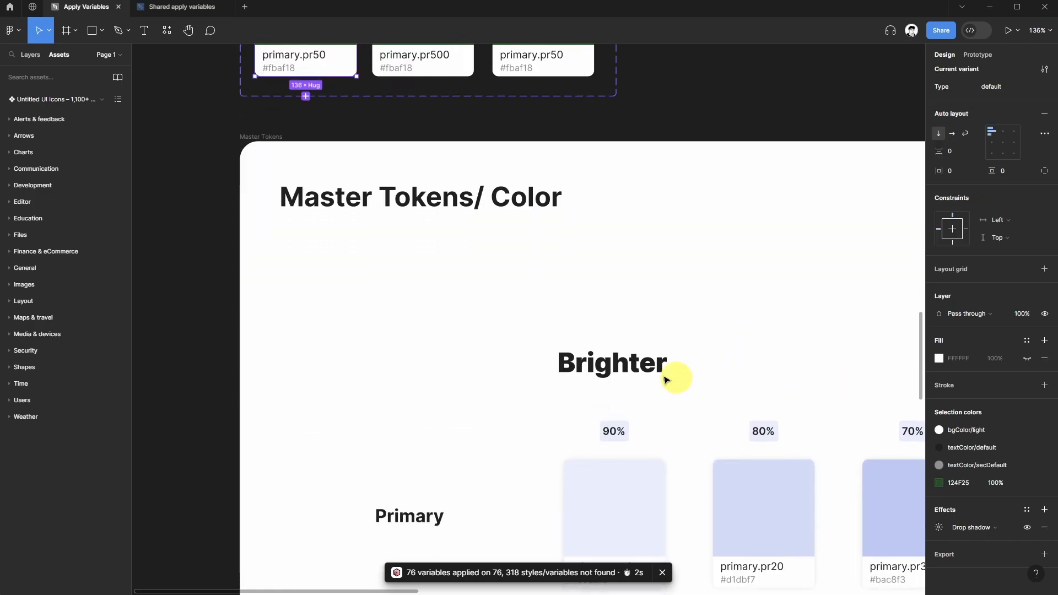
scroll(545, 354, "down", 1)
left_click(545, 353)
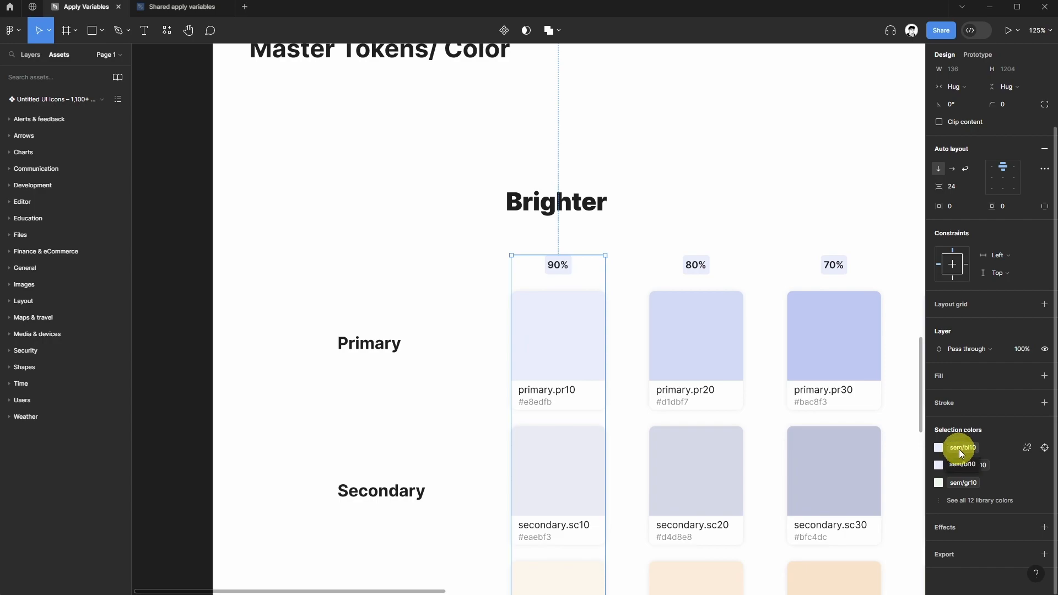
left_click(971, 501)
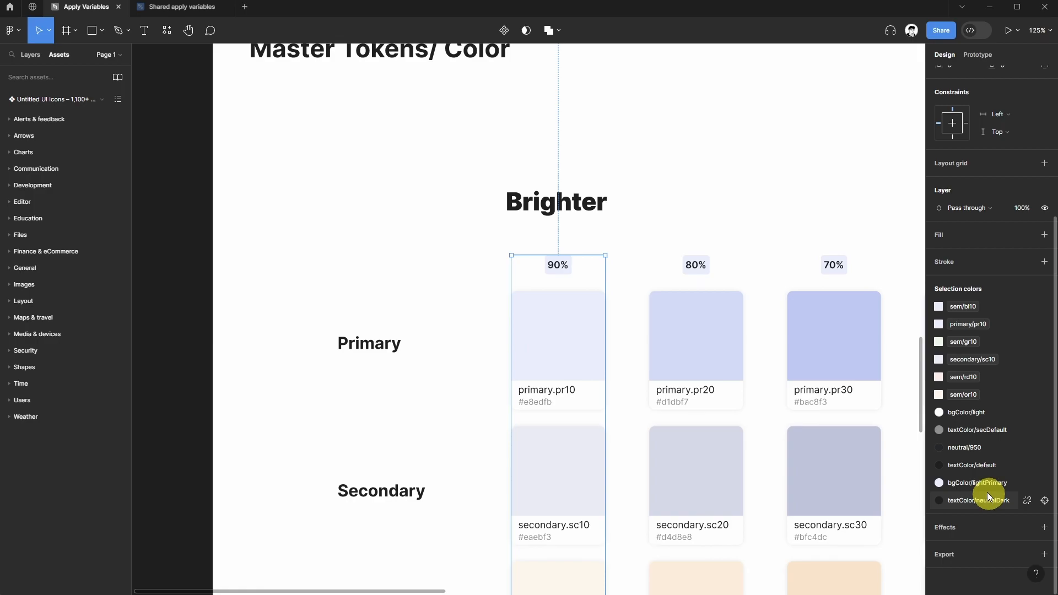
scroll(532, 308, "up", 4)
scroll(539, 310, "down", 5)
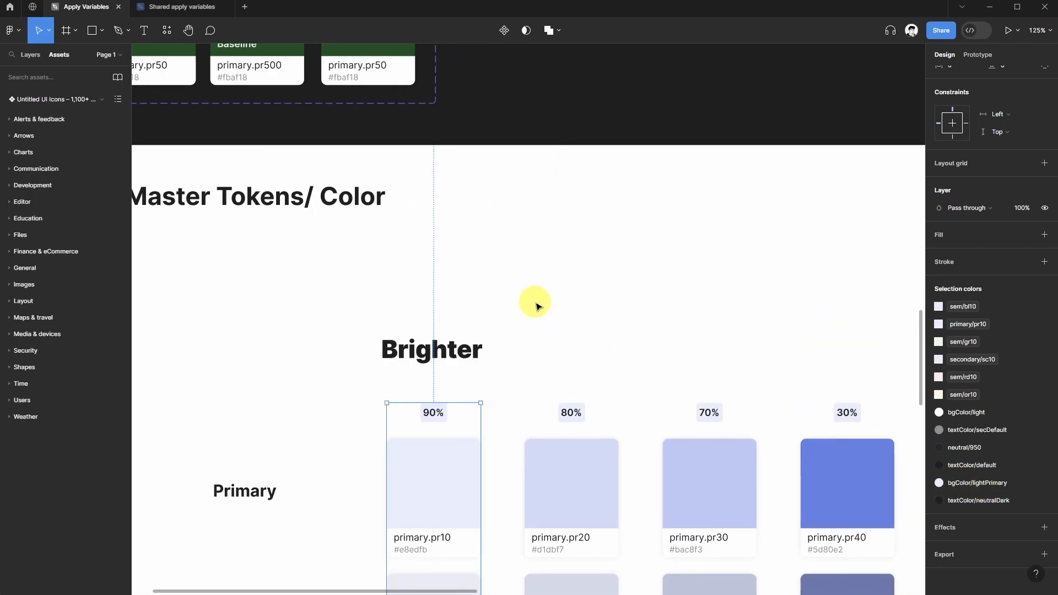
left_click(558, 168)
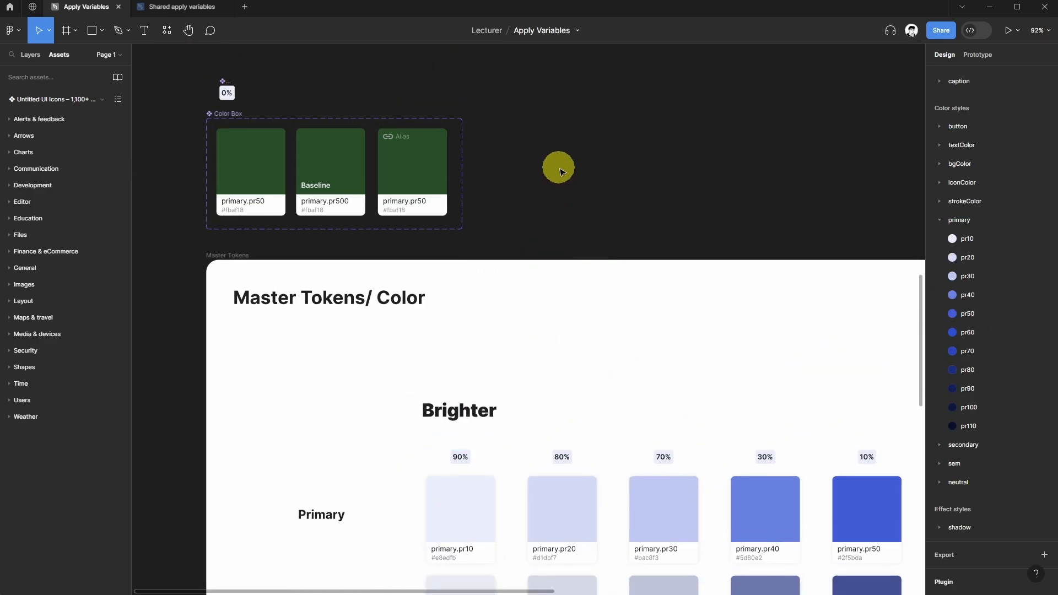
Run the Apply variables plugin's swap with variables by name using the Local library, specific collection and Page scan mode.
key("ctrl+slash")
type("apply")
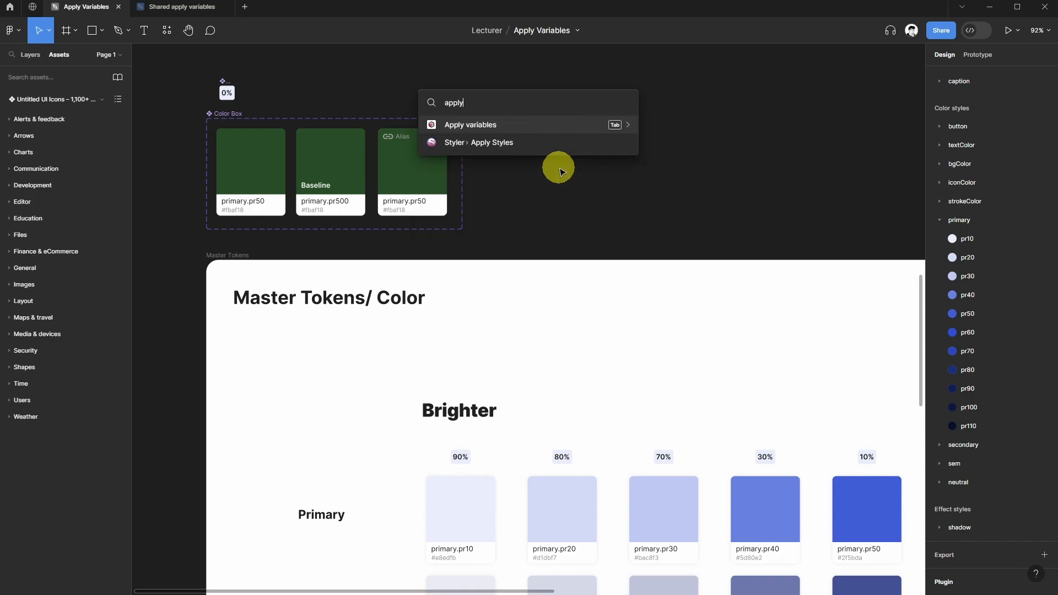
key("Return")
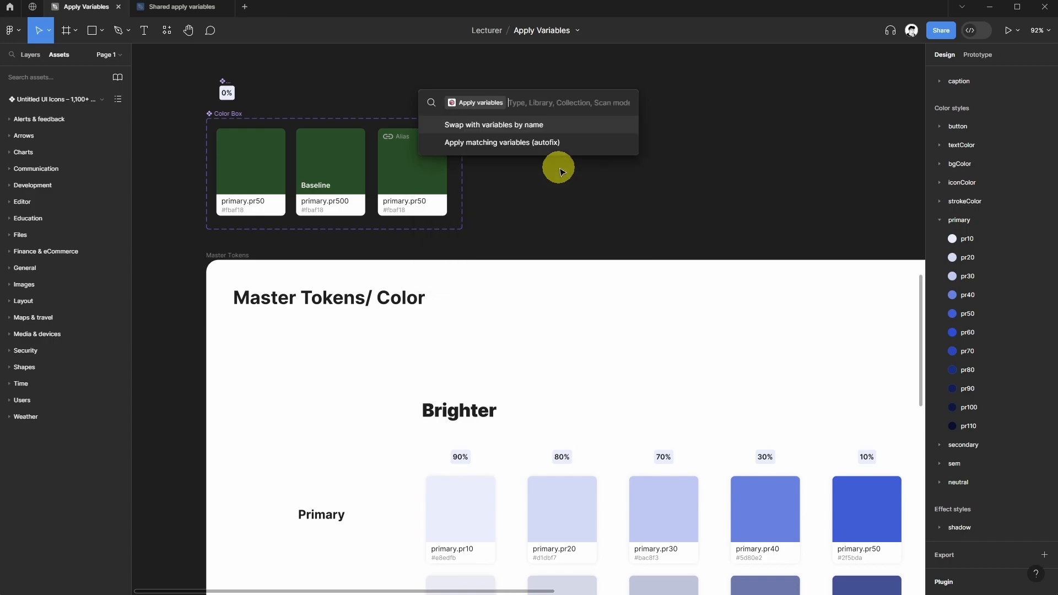
key("Return")
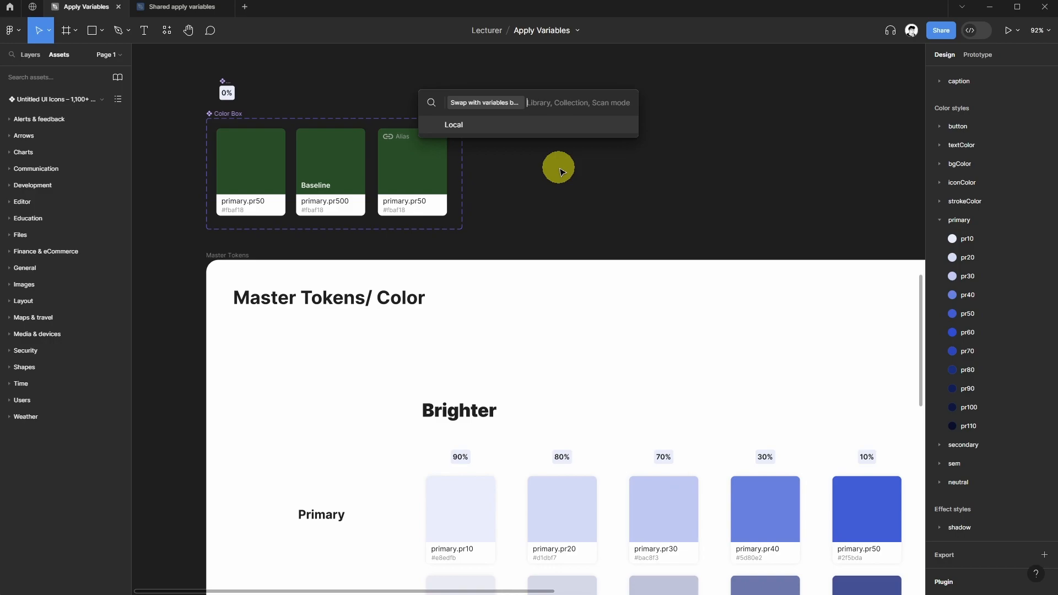
key("Return")
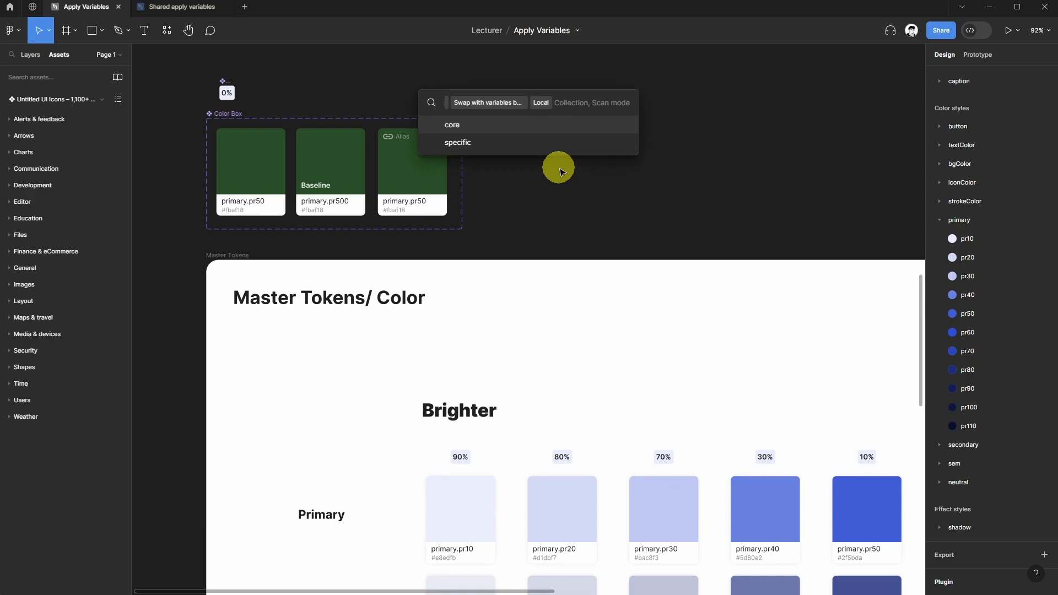
key("Down")
key("Return")
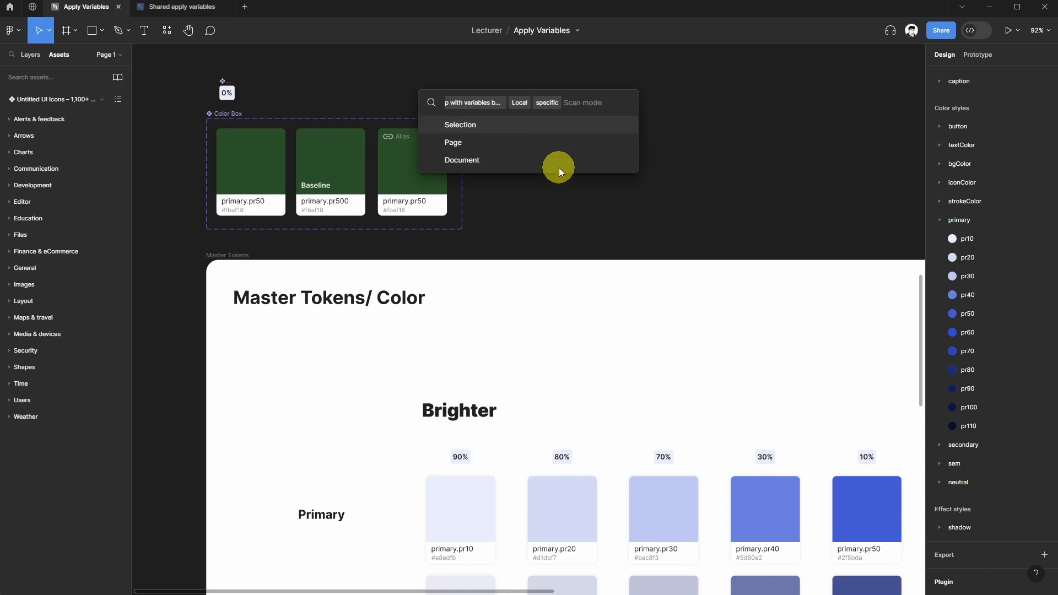
key("Down")
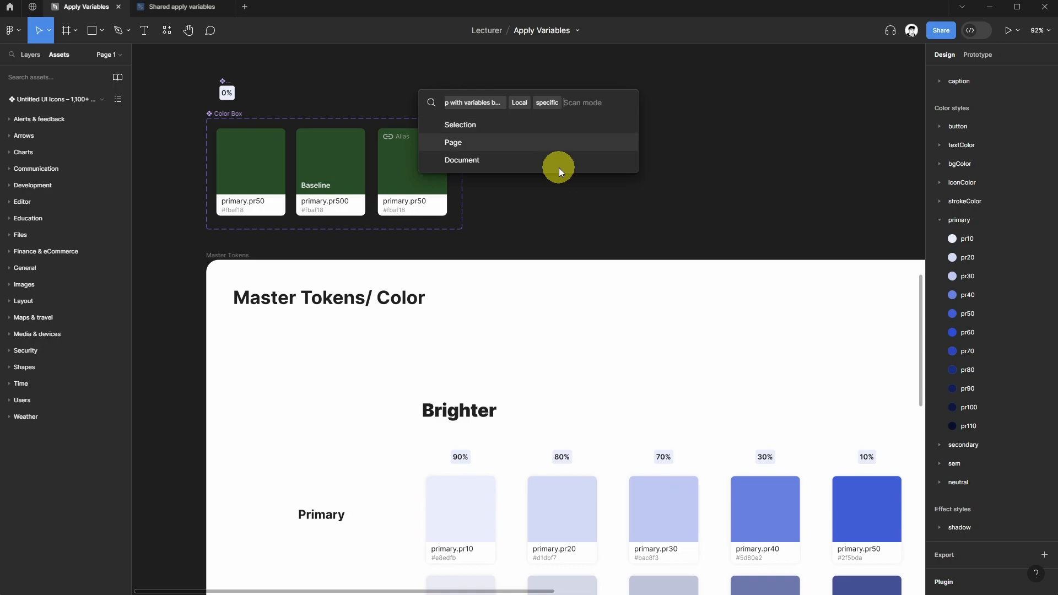
key("Return")
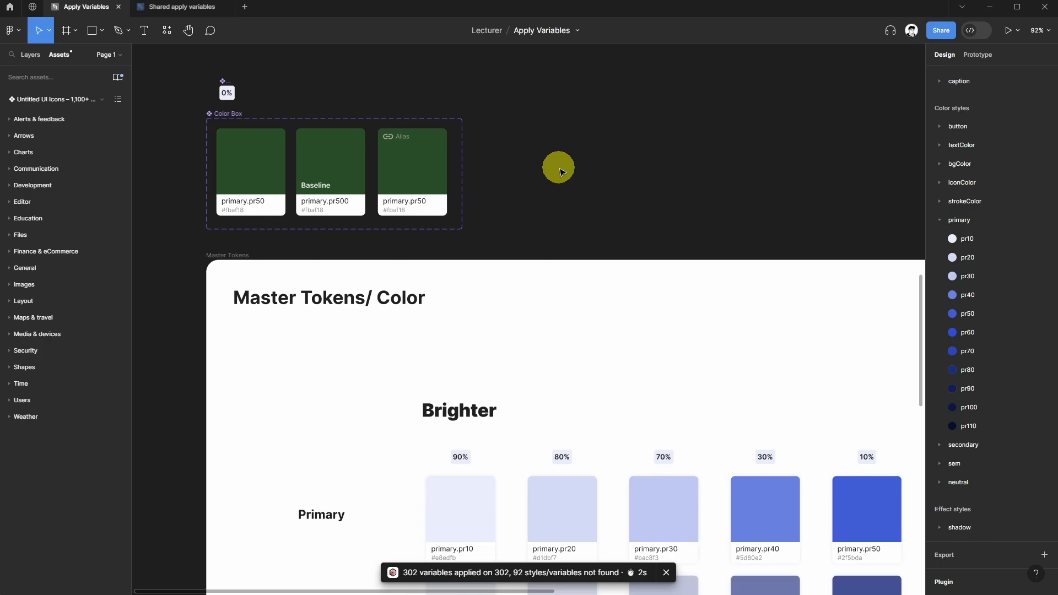
Inspect the selection colors of the first Color Box card to check its applied variables.
scroll(561, 171, "down", 5, "ctrl")
scroll(416, 343, "down", 2)
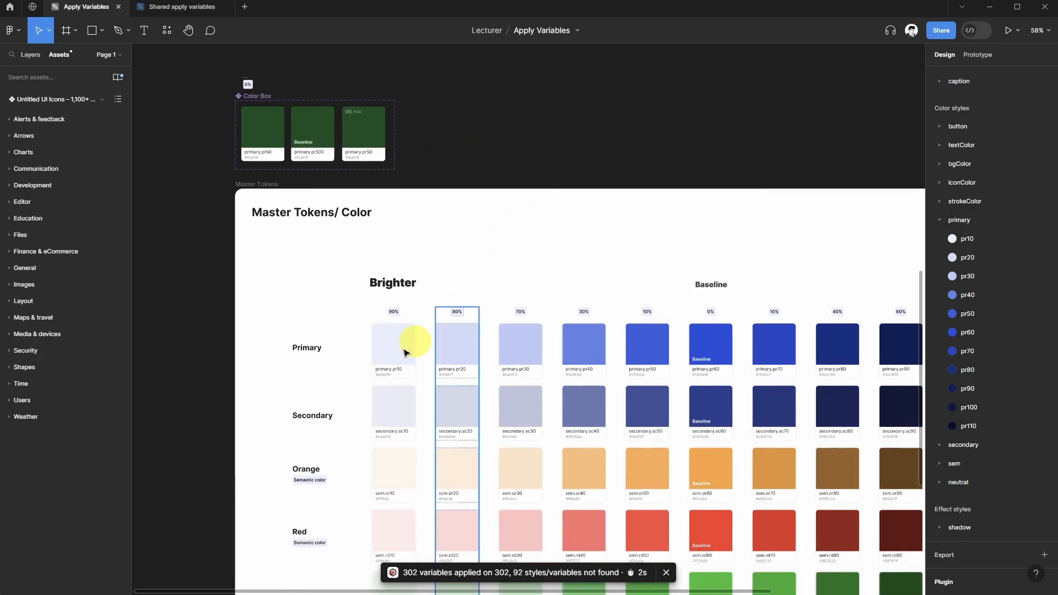
scroll(224, 123, "up", 5, "ctrl")
scroll(207, 114, "up", 2)
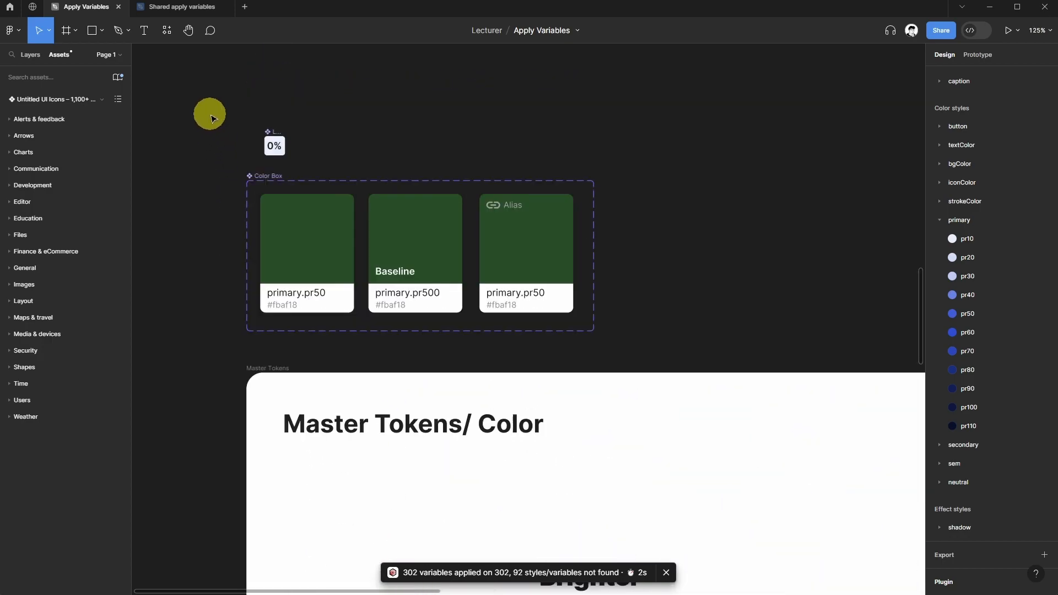
left_click(268, 184)
left_click(305, 234)
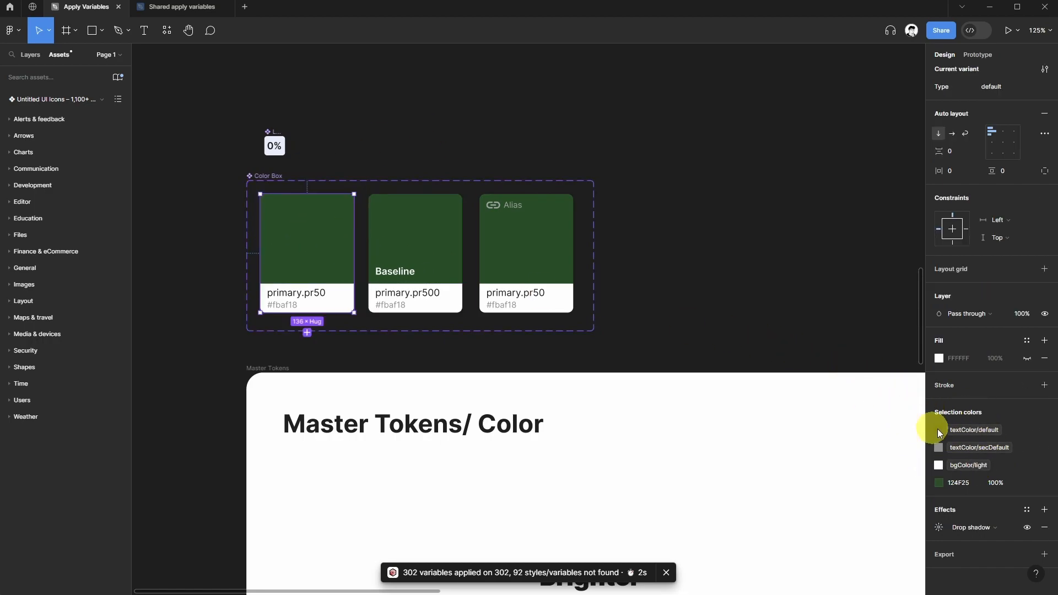
left_click(692, 237)
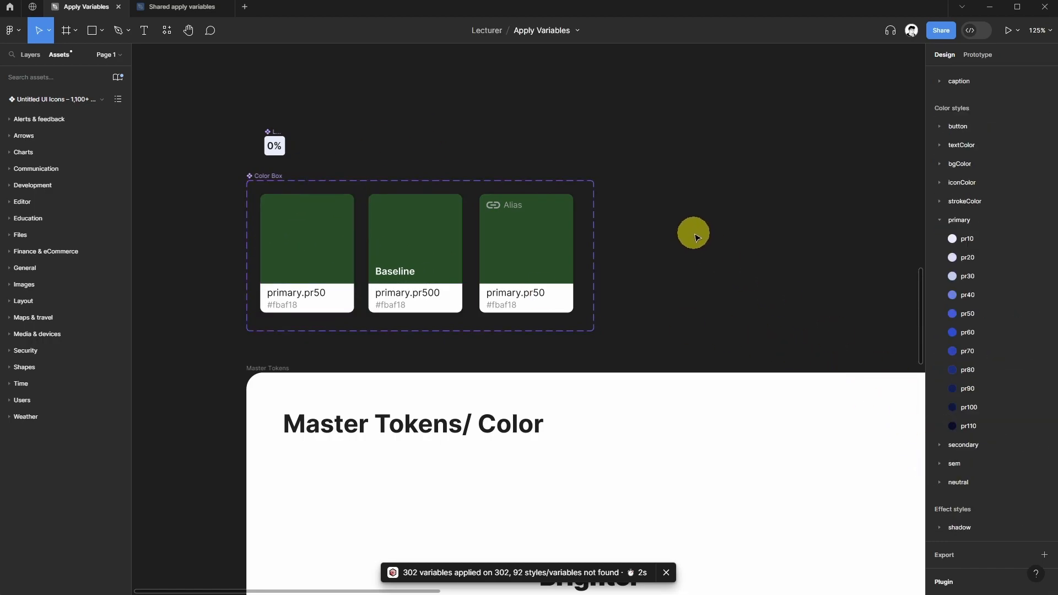
Inspect the selection colors of the 90% token column and the first Color Box card again.
scroll(690, 232, "down", 4, "ctrl")
scroll(525, 208, "down", 3, "ctrl")
scroll(506, 206, "down", 4)
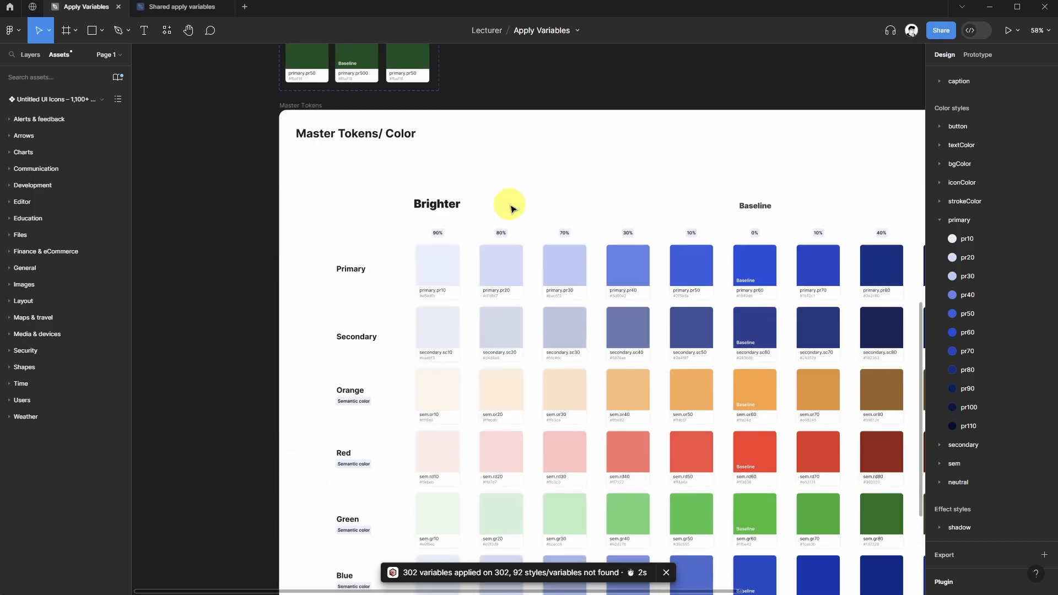
scroll(503, 191, "right", 1)
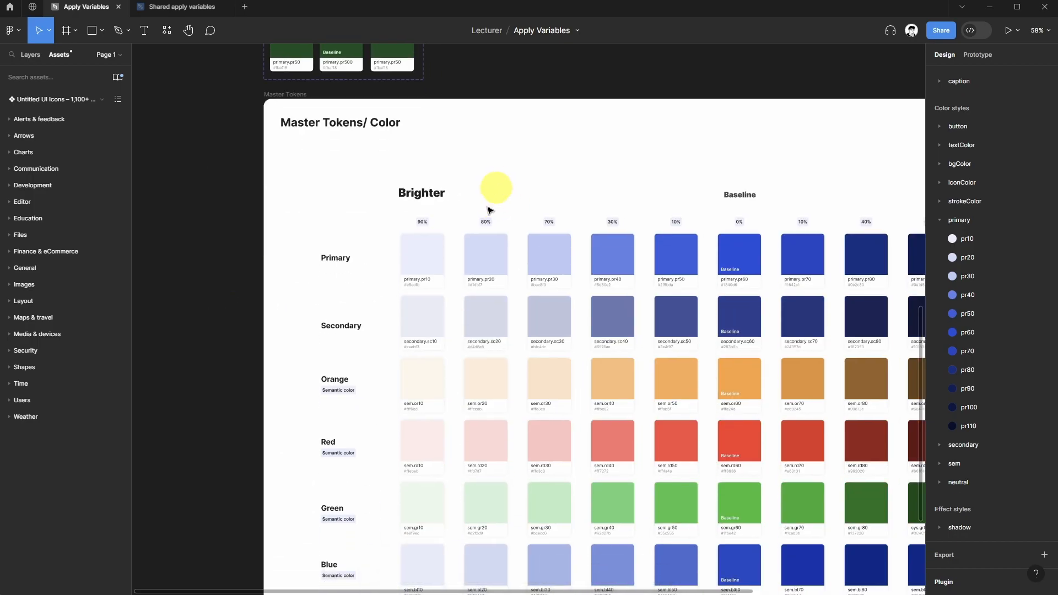
left_click(421, 264)
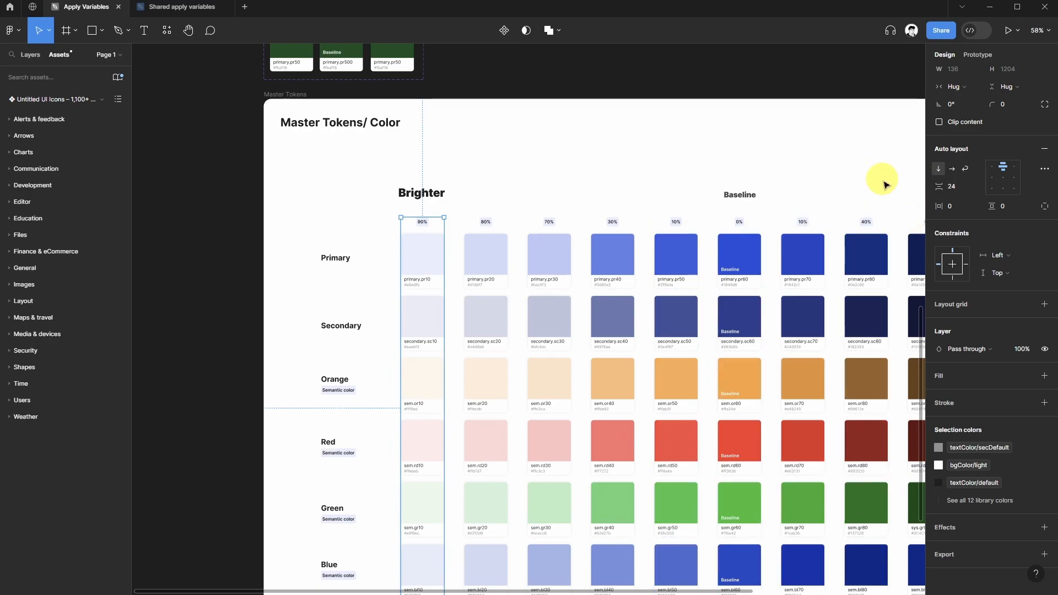
left_click(530, 87)
left_click(432, 249)
scroll(351, 224, "up", 2)
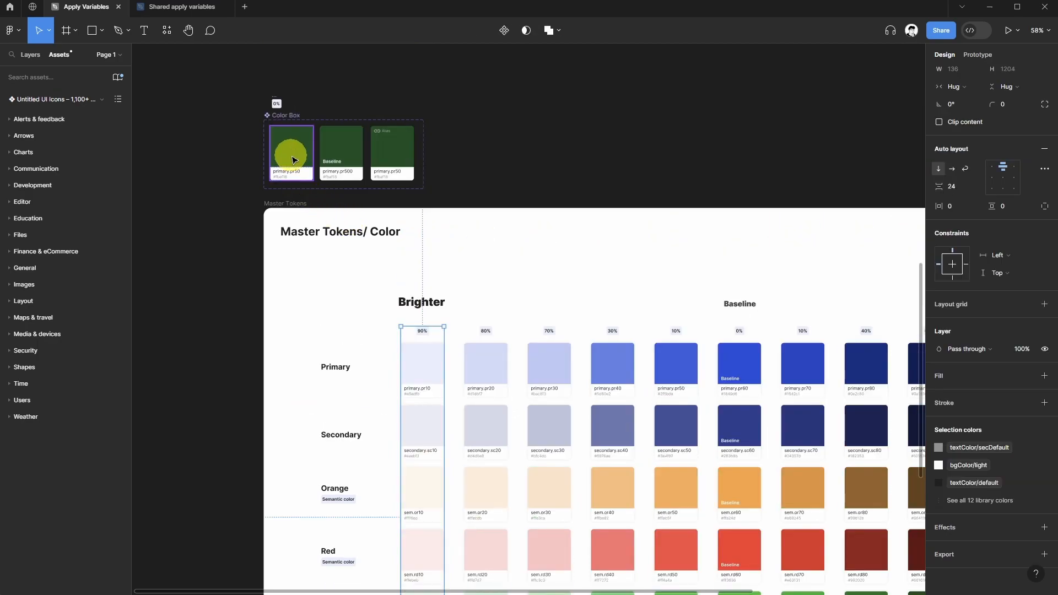
left_click(288, 160)
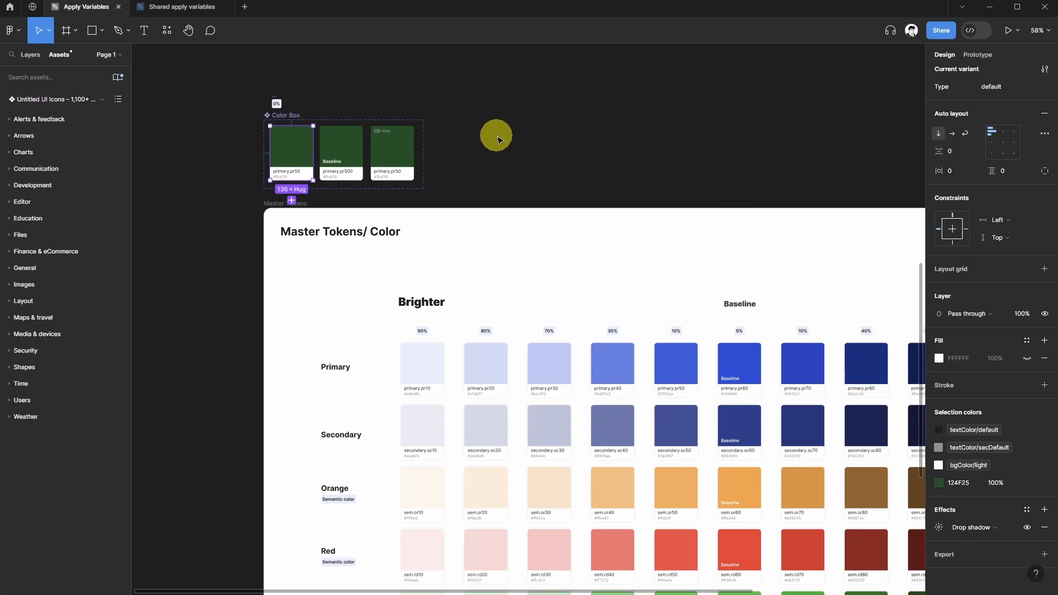
left_click(499, 139)
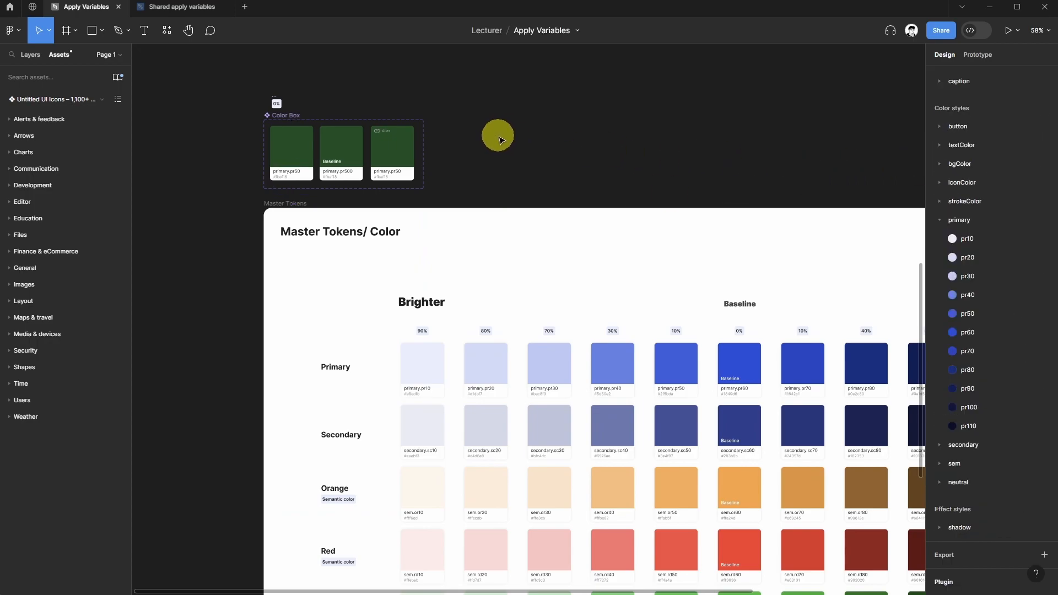
Run Apply matching variables (autofix) from the Apply variables plugin using the Local library, core collection and Page scan mode.
key("ctrl+slash")
type("apply")
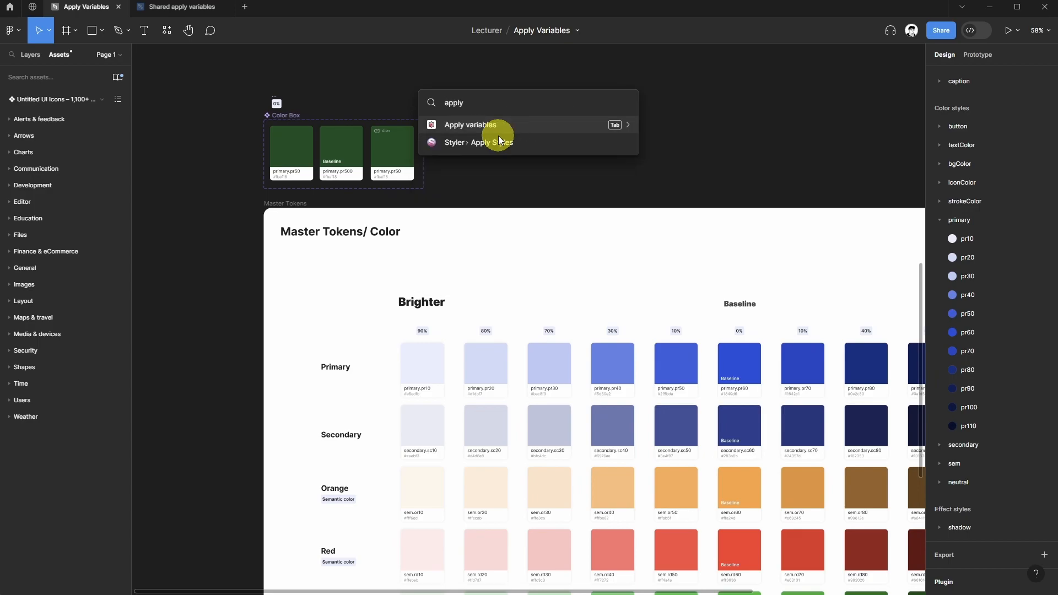
key("Tab")
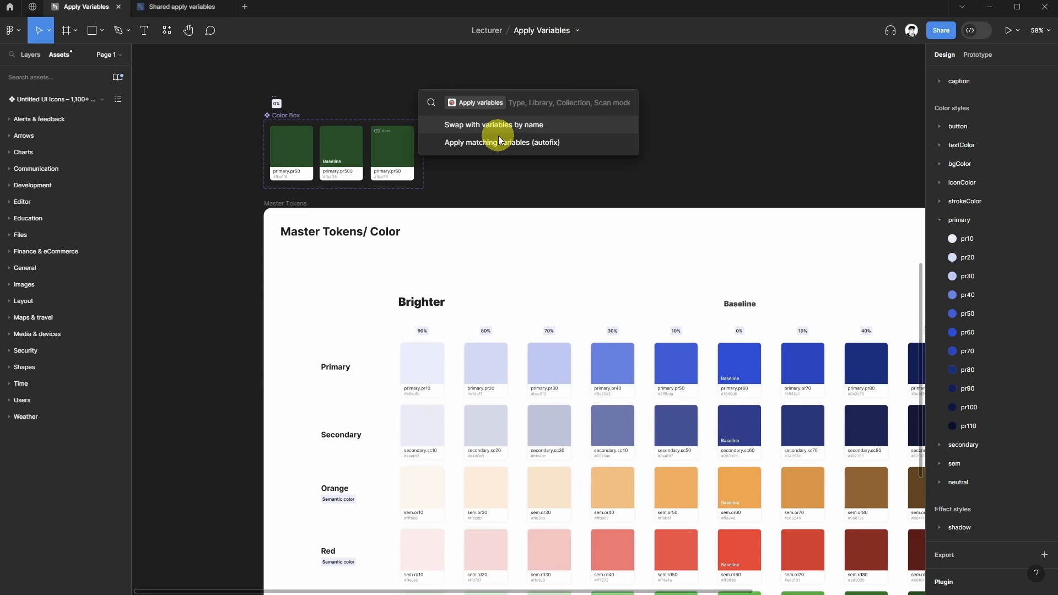
left_click(498, 138)
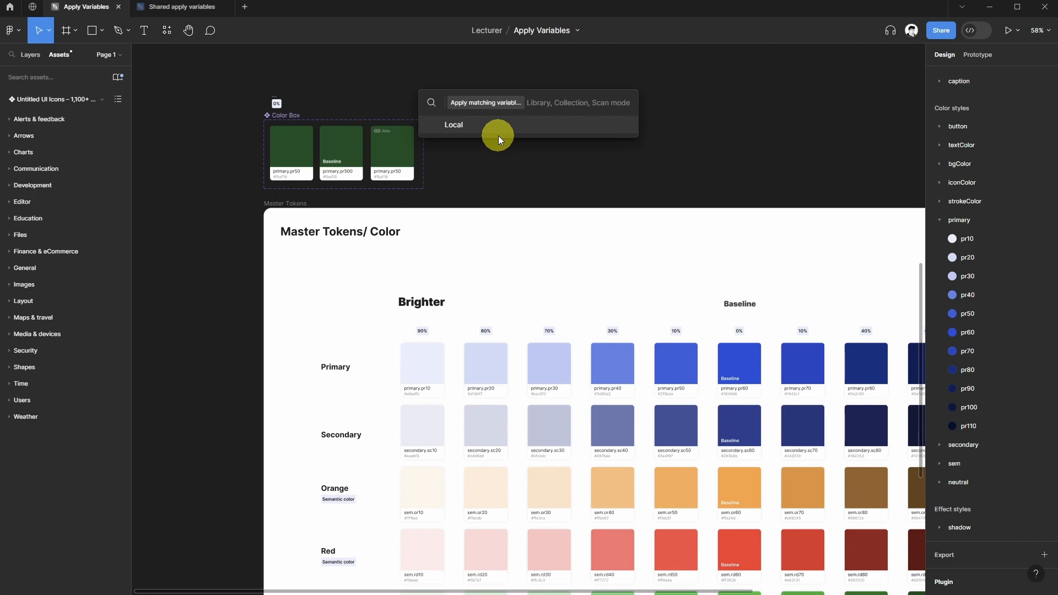
left_click(498, 135)
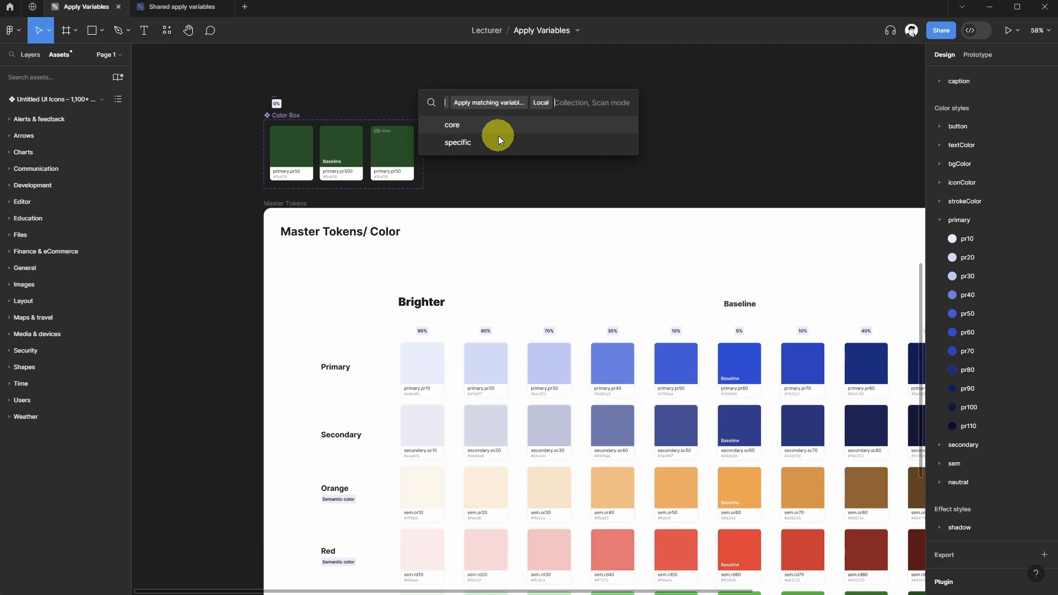
left_click(461, 126)
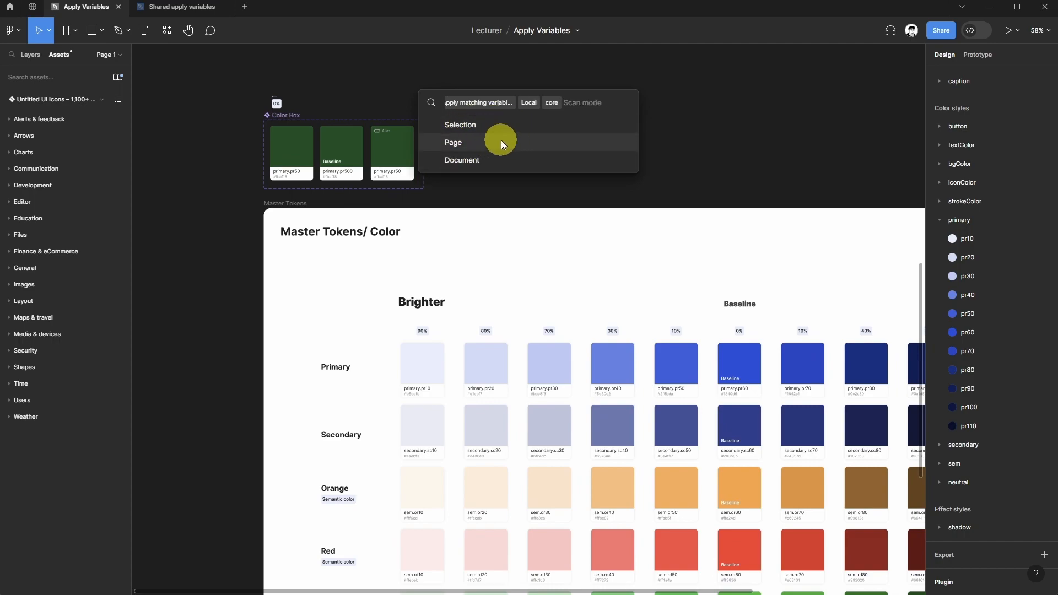
left_click(502, 143)
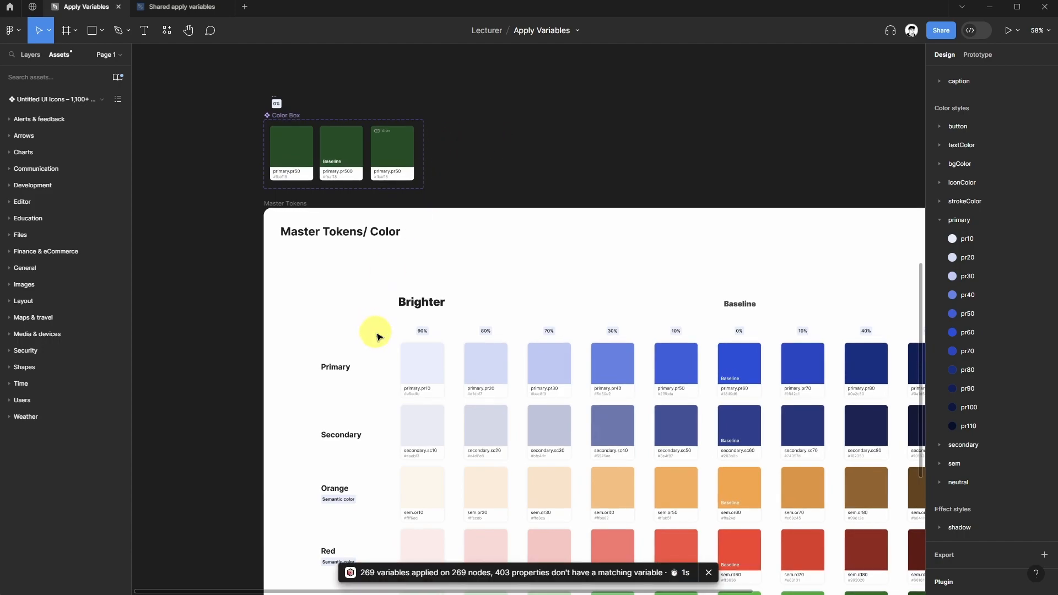
Inspect the selection colors of the first Color Box card and the 90% token column after the autofix.
scroll(231, 200, "up", 5)
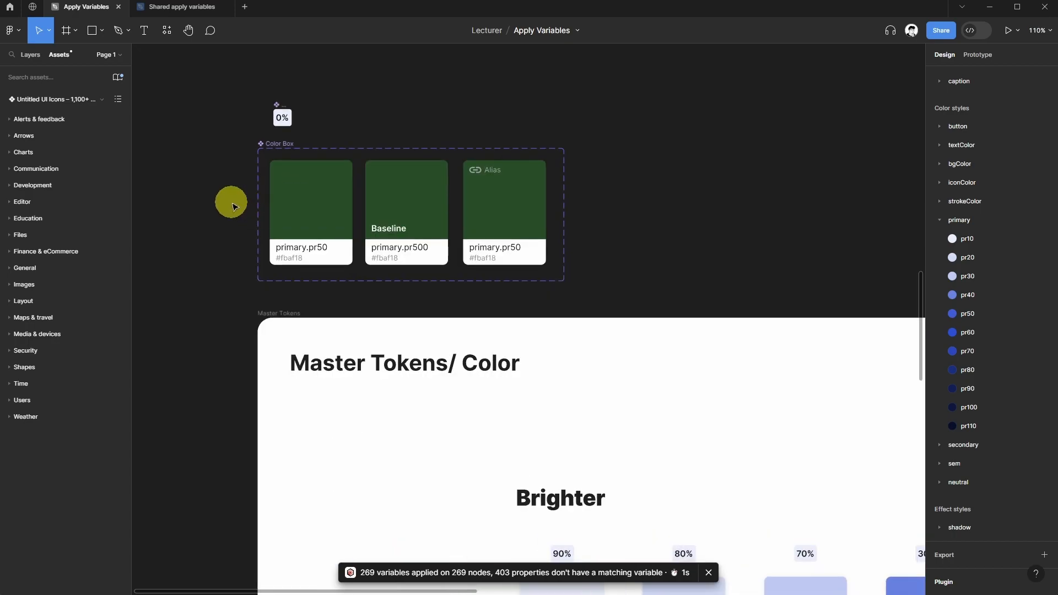
left_click(339, 220)
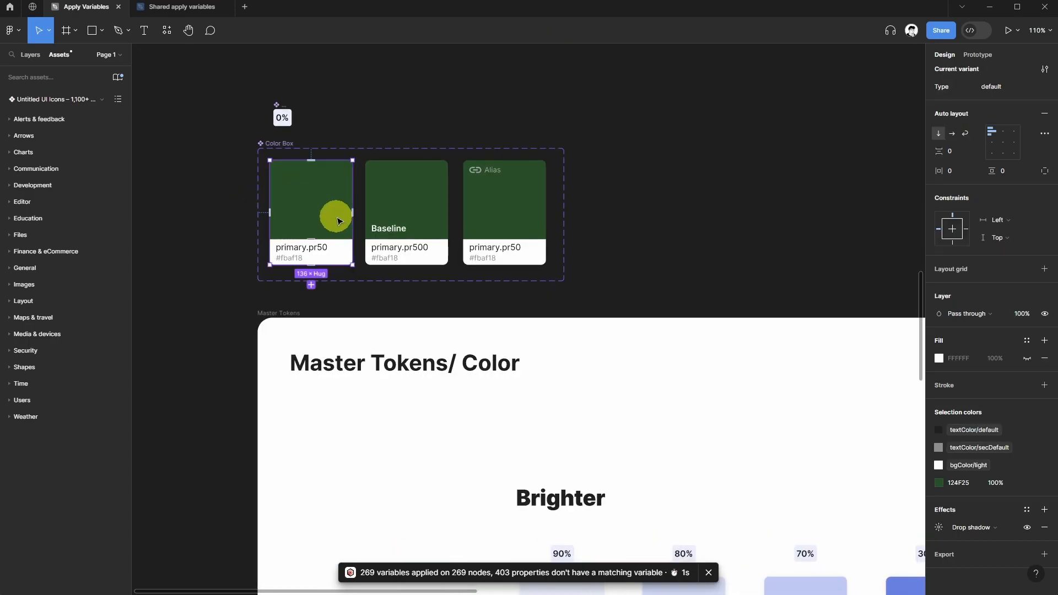
scroll(591, 338, "down", 5)
left_click(544, 342)
left_click(449, 305)
left_click(551, 313)
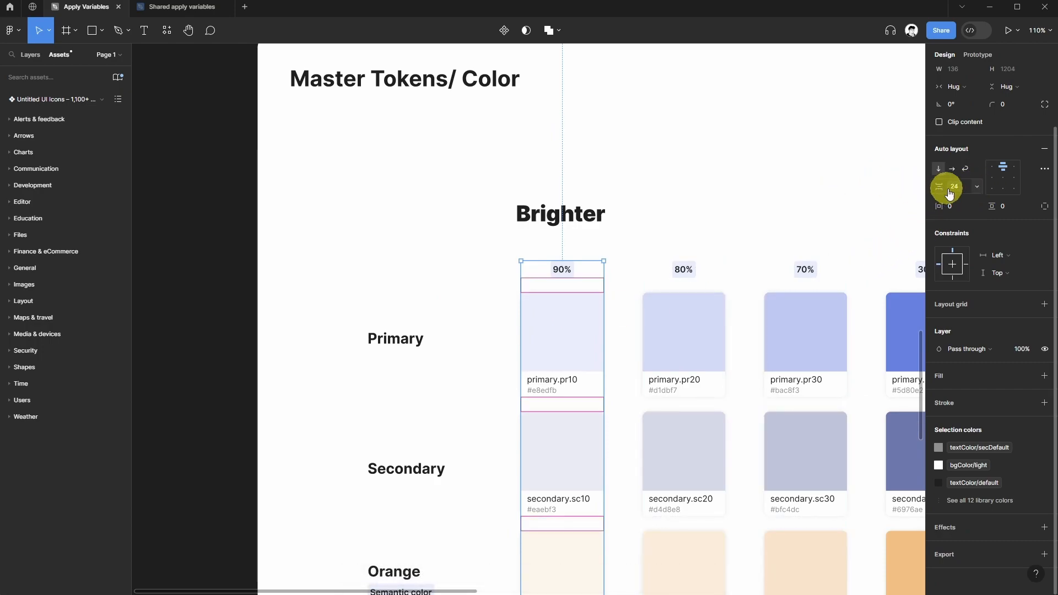
left_click(757, 170)
scroll(637, 179, "up", 1)
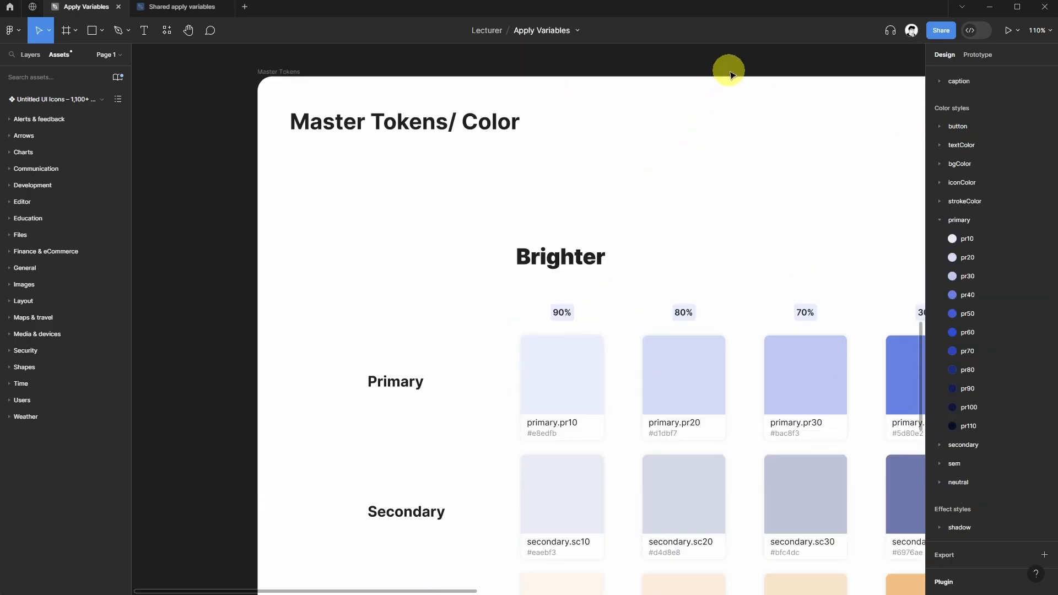
scroll(876, 128, "up", 3)
scroll(991, 144, "up", 4)
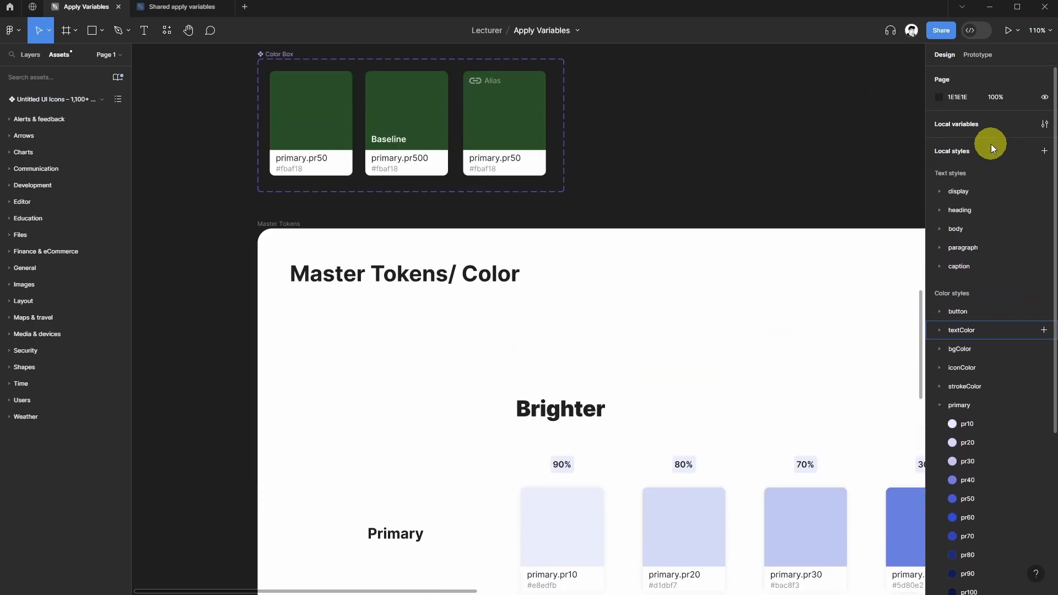
Open the local variables, switch to the core collection, browse its spacing group, and close the panel.
left_click(1045, 123)
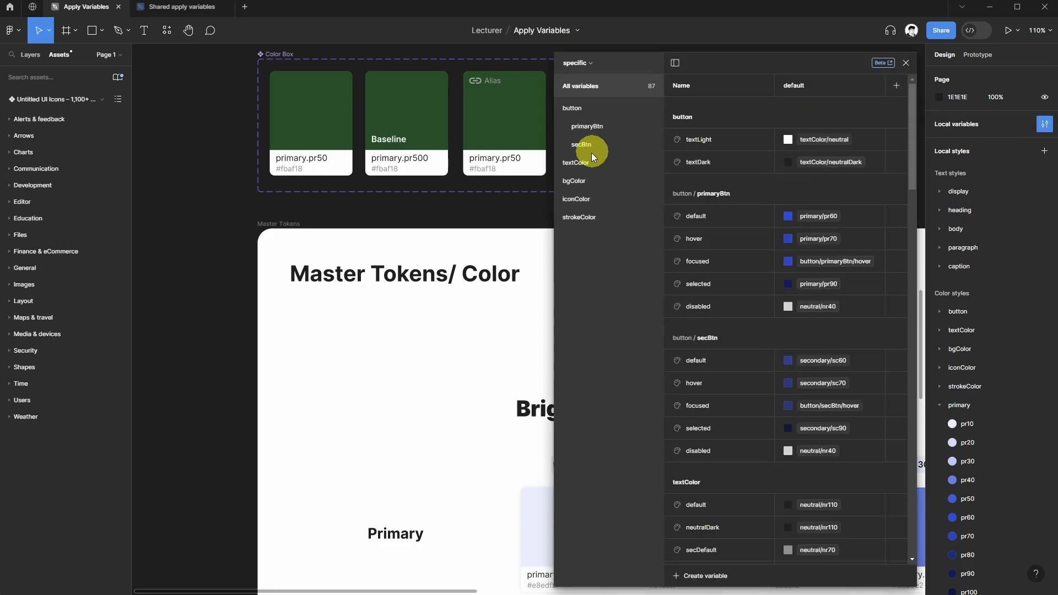
left_click(593, 67)
left_click(566, 101)
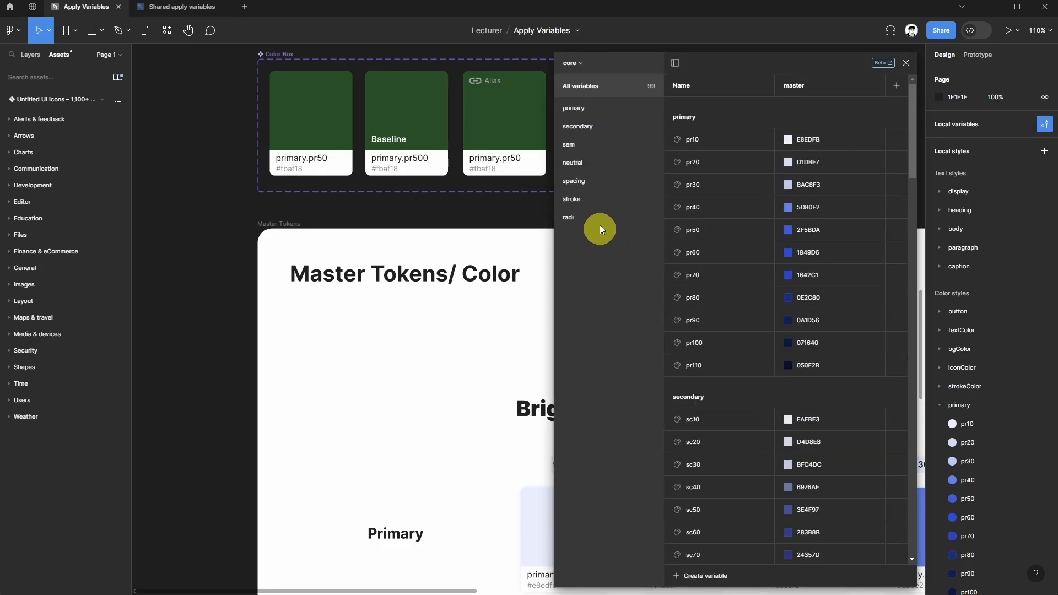
left_click(573, 182)
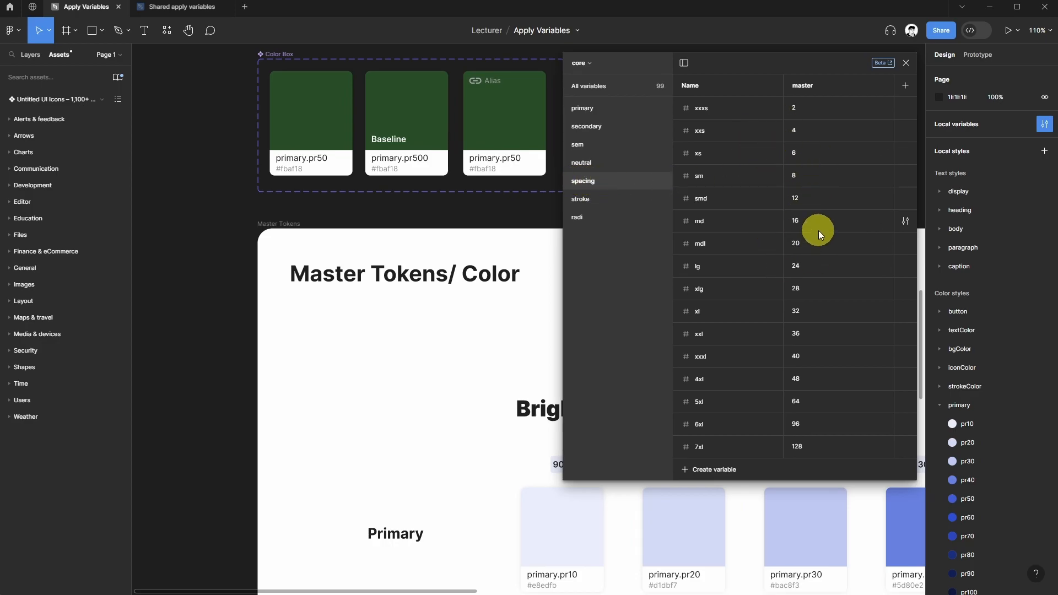
left_click(906, 62)
Inspect the selection colors of the orange sem.or10 card and the neutral 100% column.
scroll(525, 224, "down", 5)
scroll(574, 307, "down", 3)
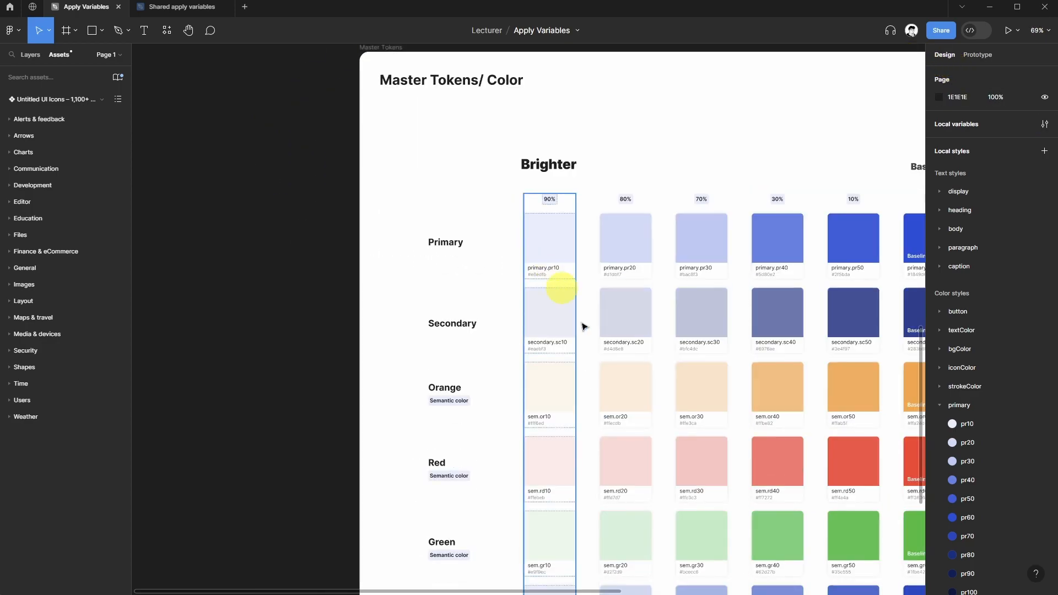
scroll(573, 307, "down", 1)
double_click(561, 340)
left_click(468, 338)
double_click(561, 358)
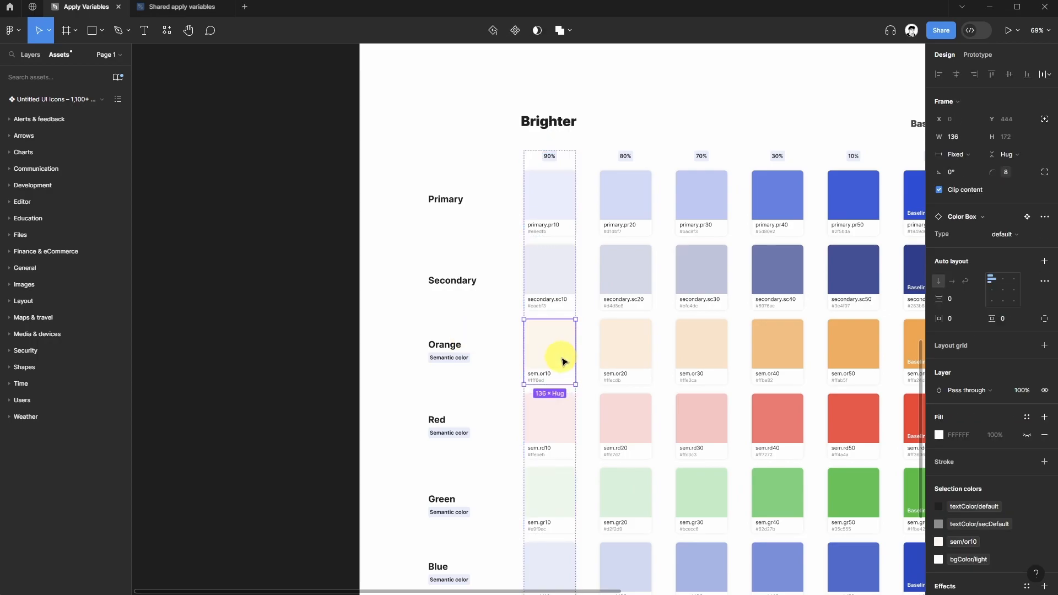
scroll(513, 299, "down", 4)
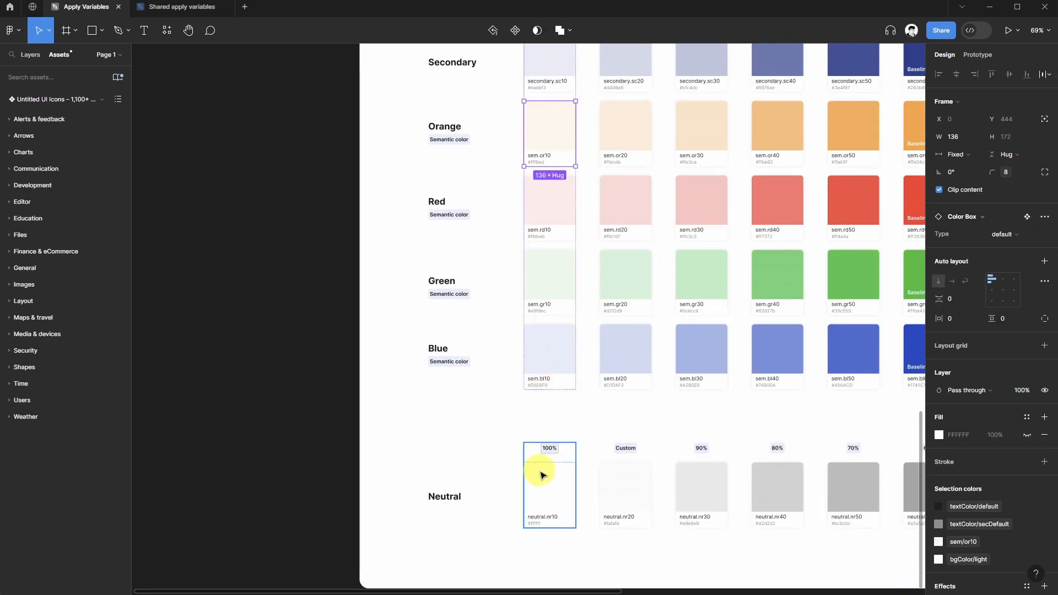
left_click(541, 475)
scroll(435, 299, "up", 2)
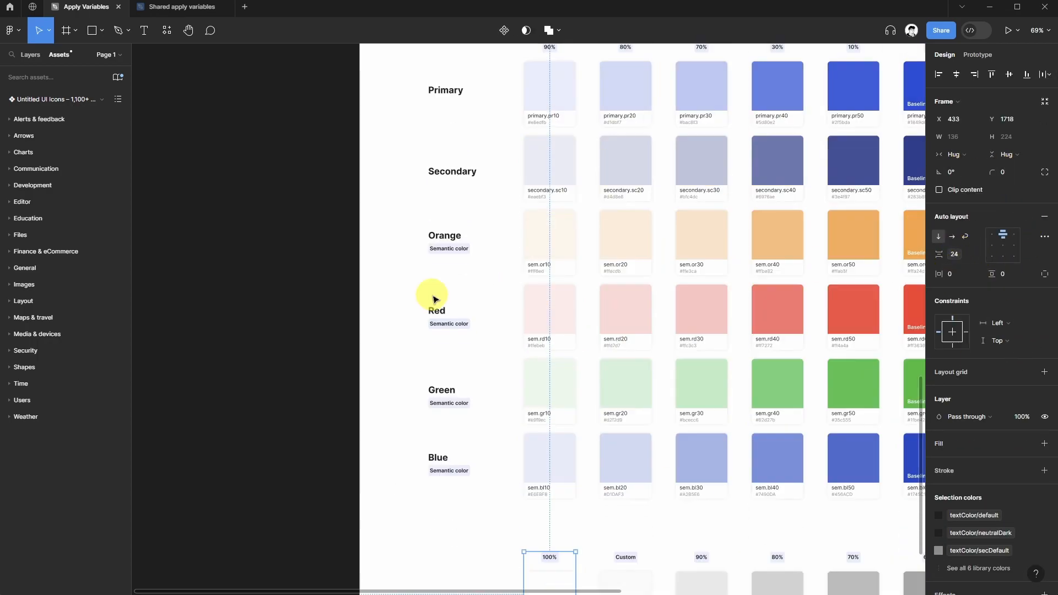
Switch to the Shared apply variables file containing the four button variants.
scroll(436, 299, "right", 3)
scroll(435, 300, "up", 5)
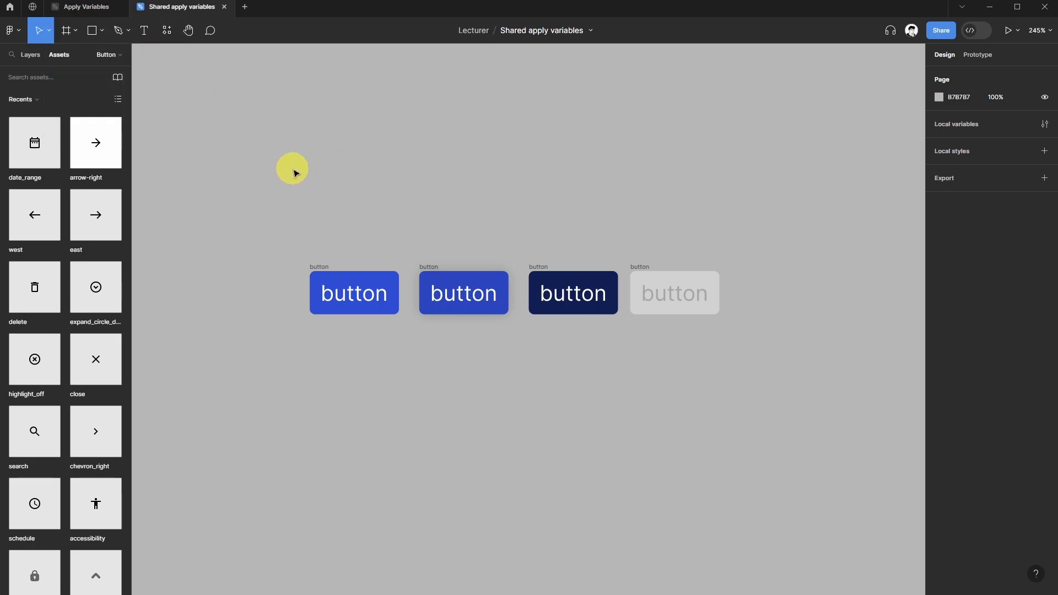
left_click(77, 8)
left_click(173, 11)
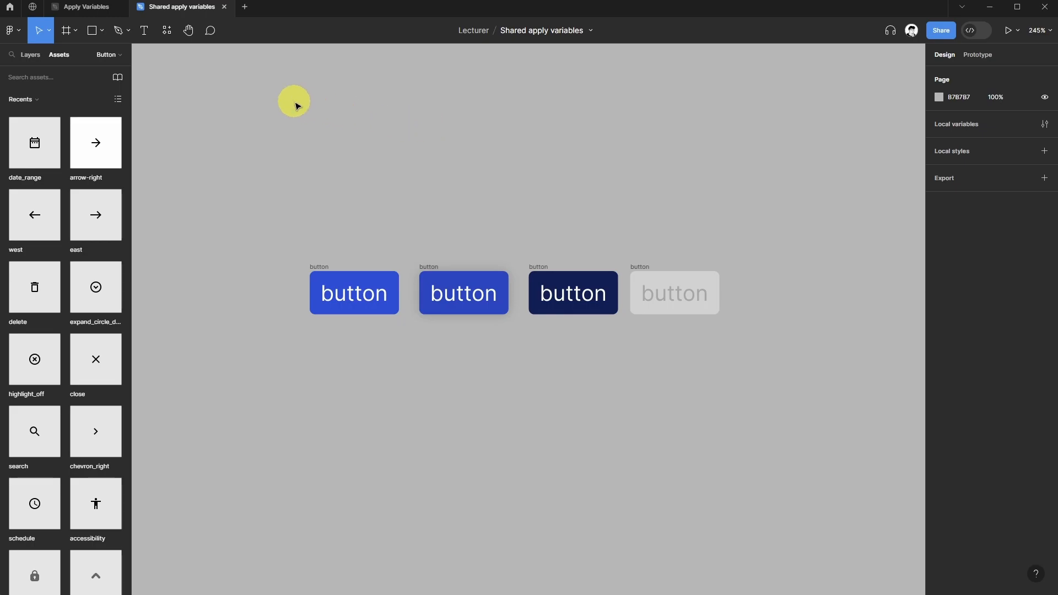
left_click(167, 30)
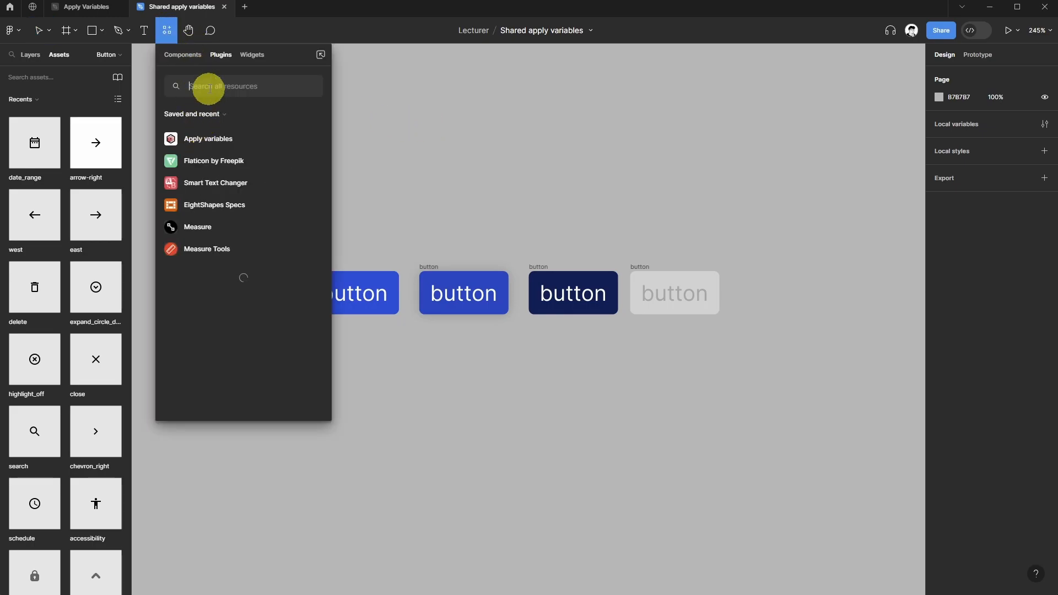
type("apply")
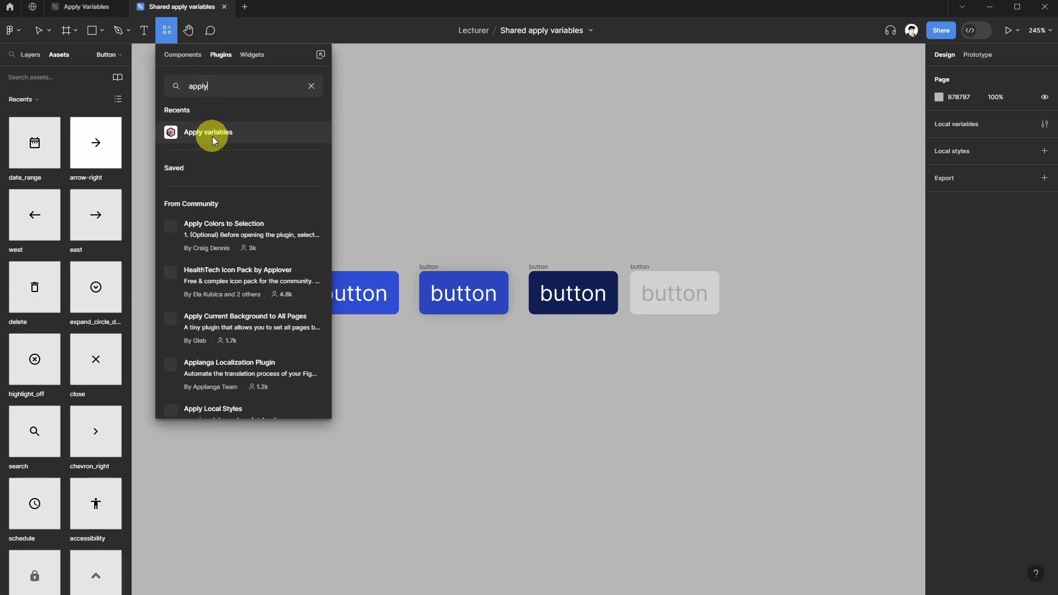
left_click(213, 136)
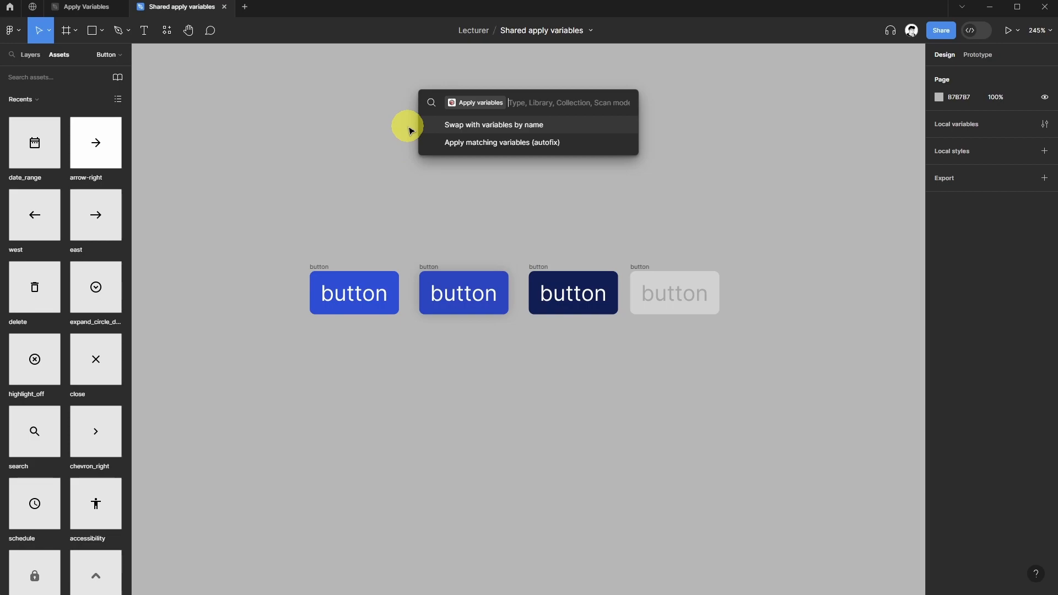
key("Return")
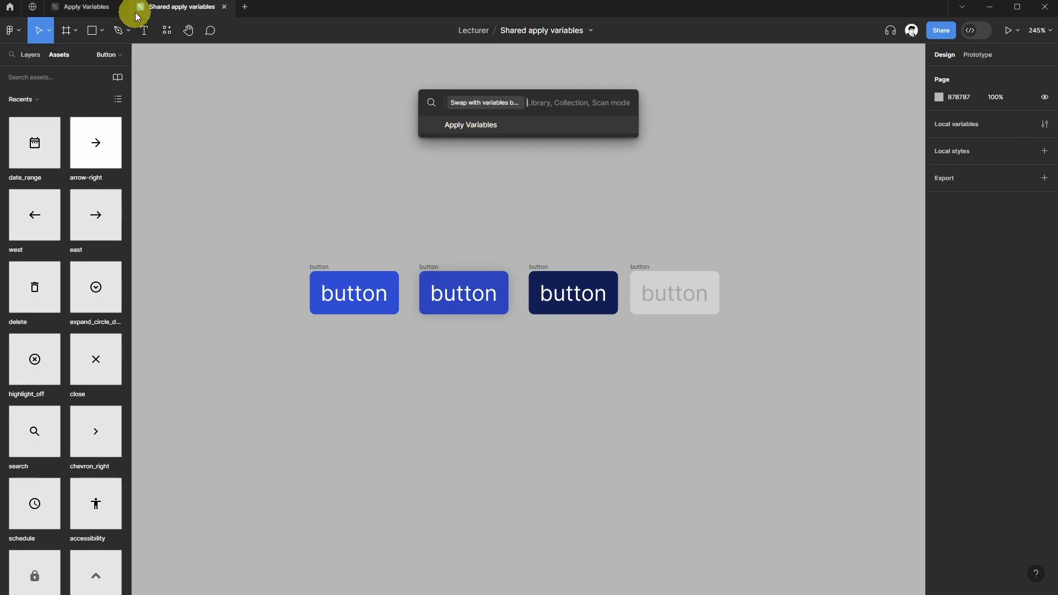
mouse_move(61, 8)
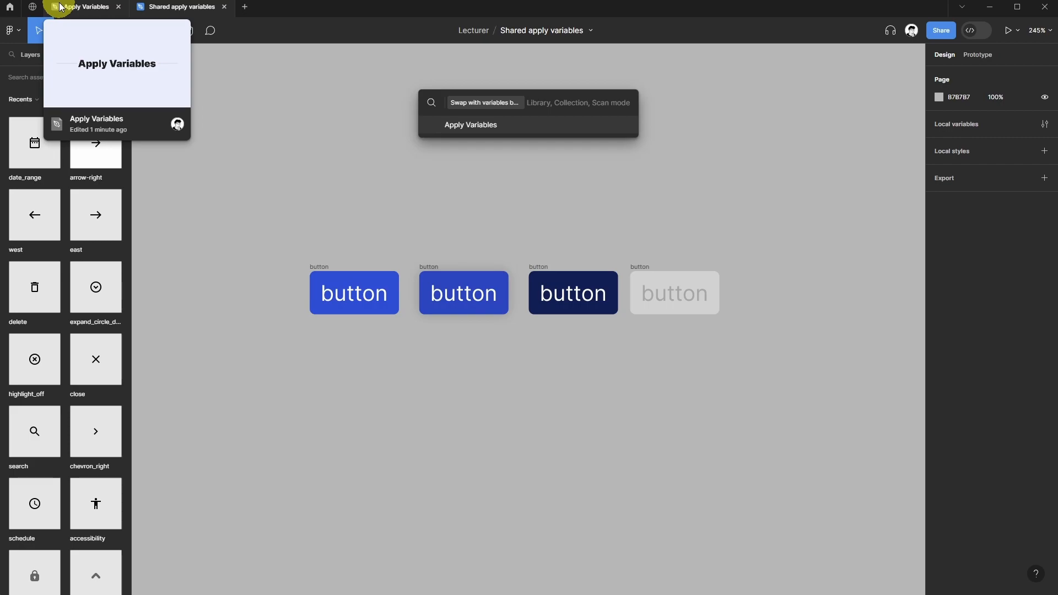
left_click(77, 98)
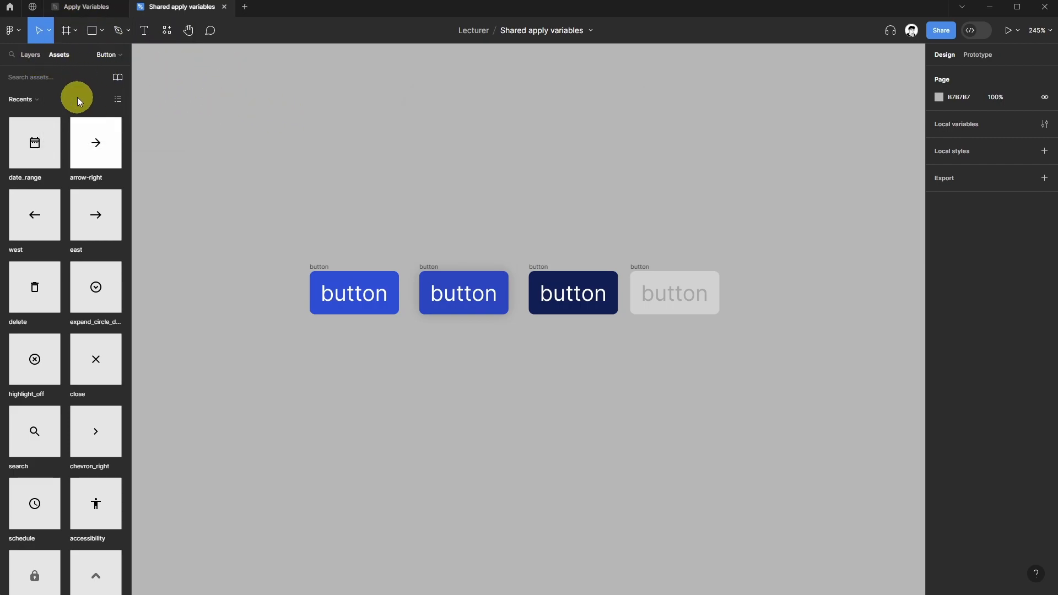
Review the libraries available in this file, including the Apply Variables library, and close the dialog.
left_click(118, 79)
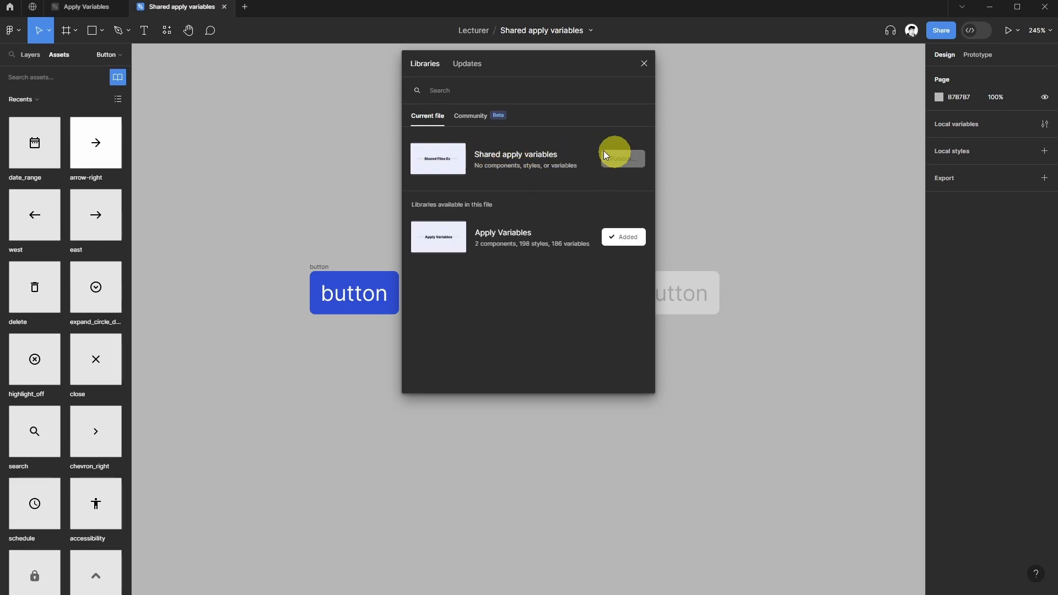
left_click(80, 8)
left_click(170, 10)
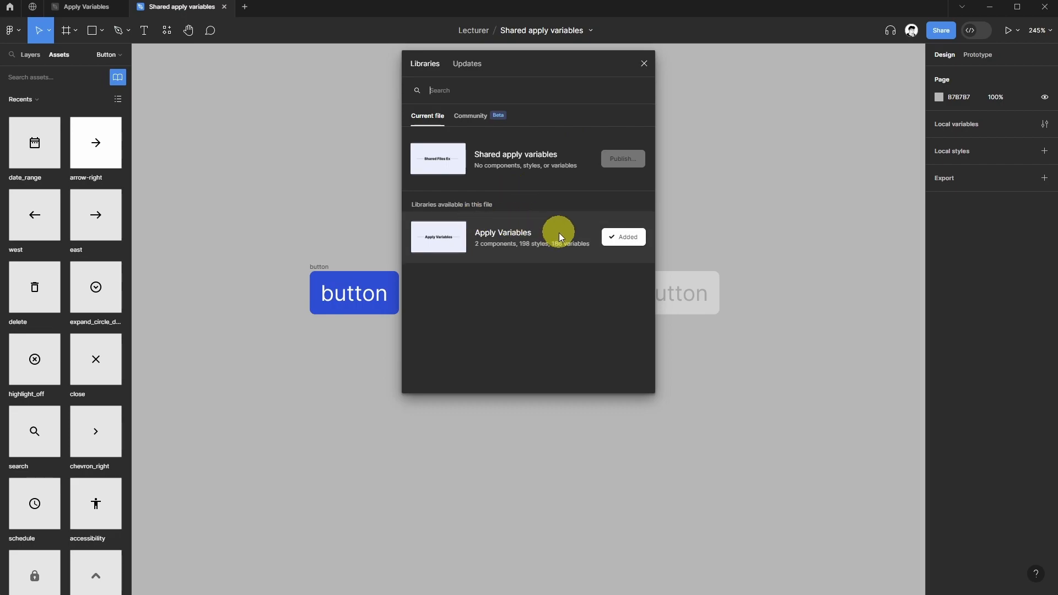
left_click(77, 7)
left_click(178, 7)
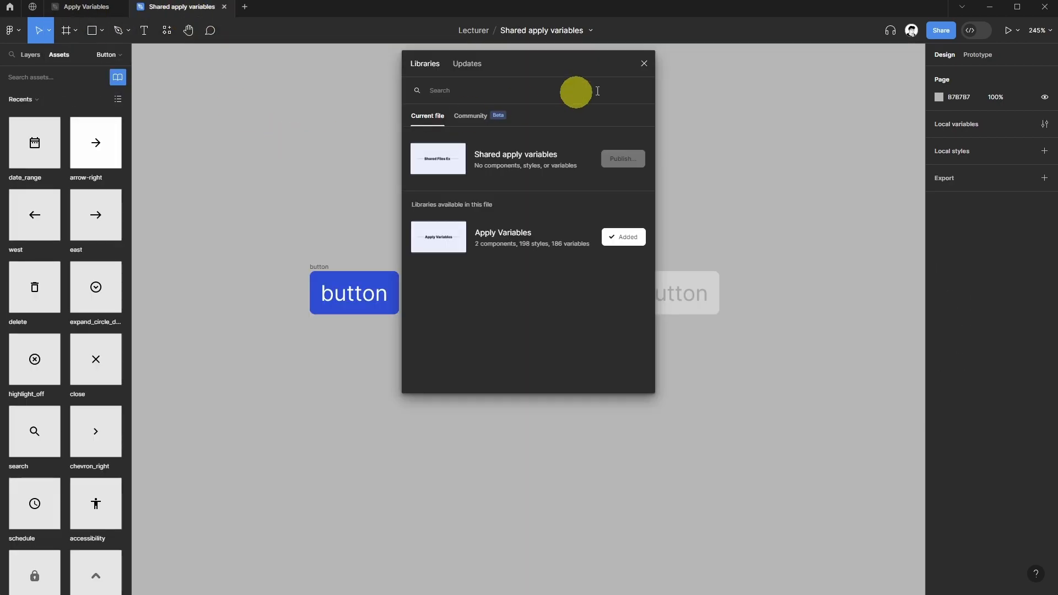
left_click(645, 64)
left_click(166, 30)
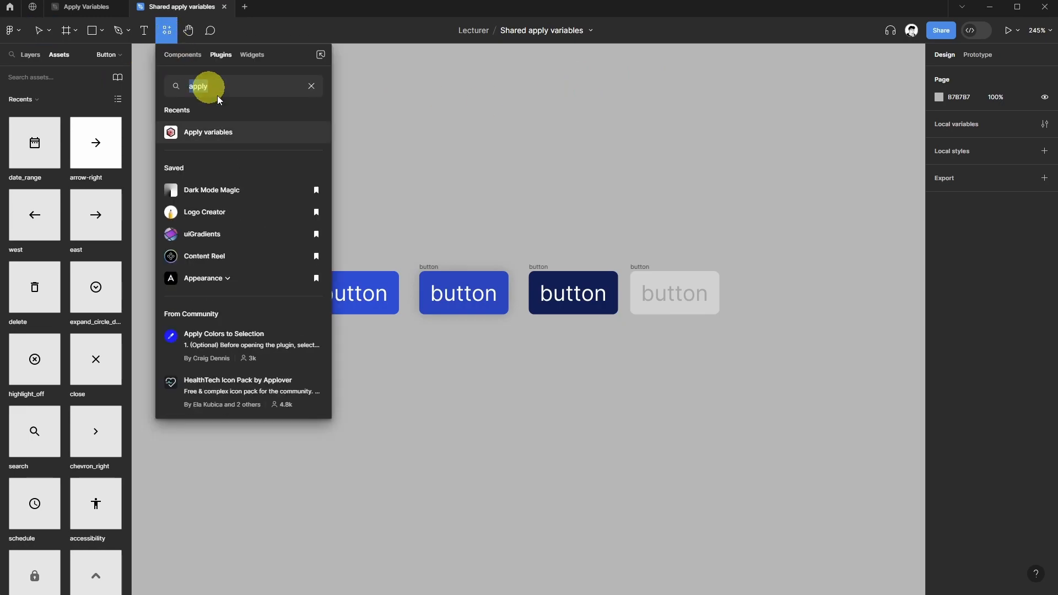
left_click(226, 134)
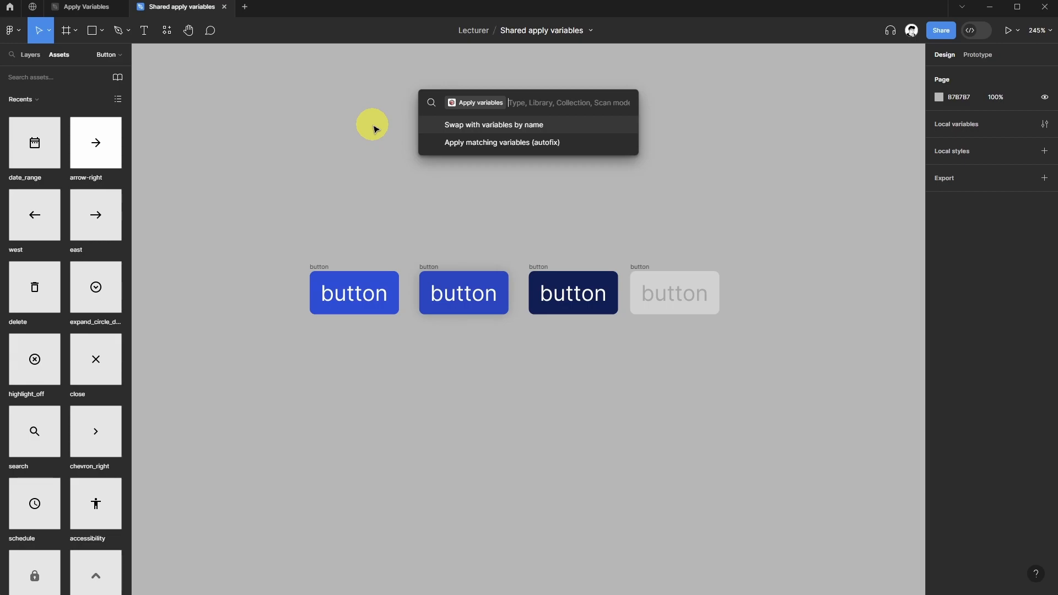
key("Return")
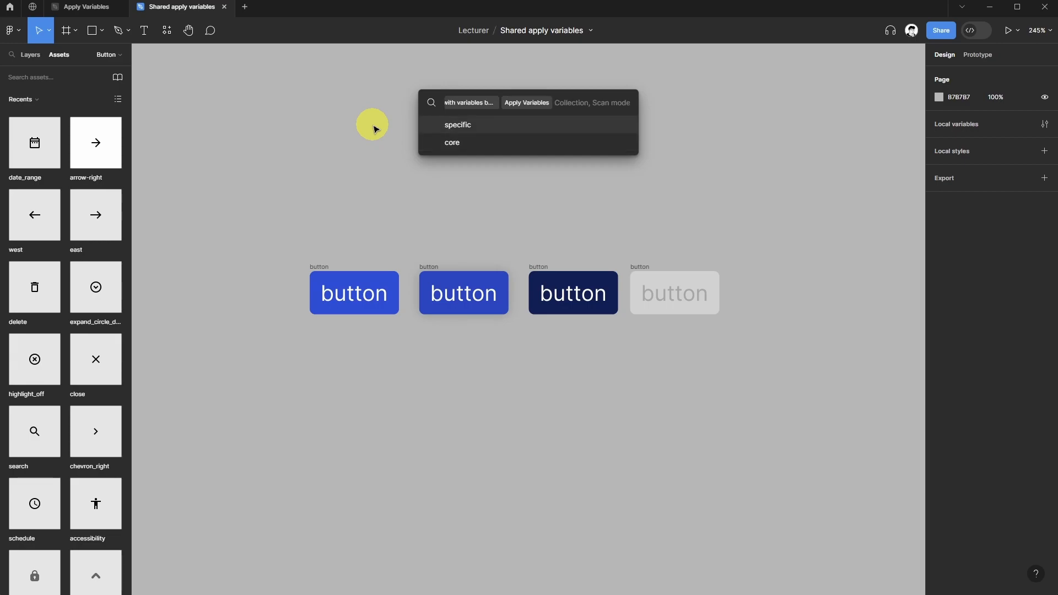
Inspect the selection colors of the four buttons.
left_click_drag(253, 244, 739, 309)
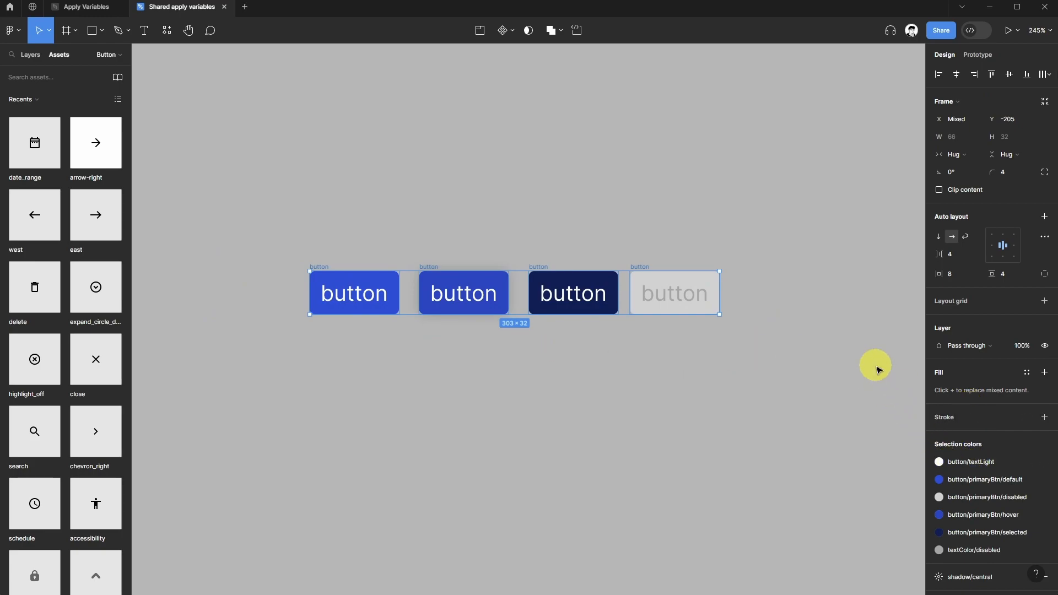
left_click(401, 192)
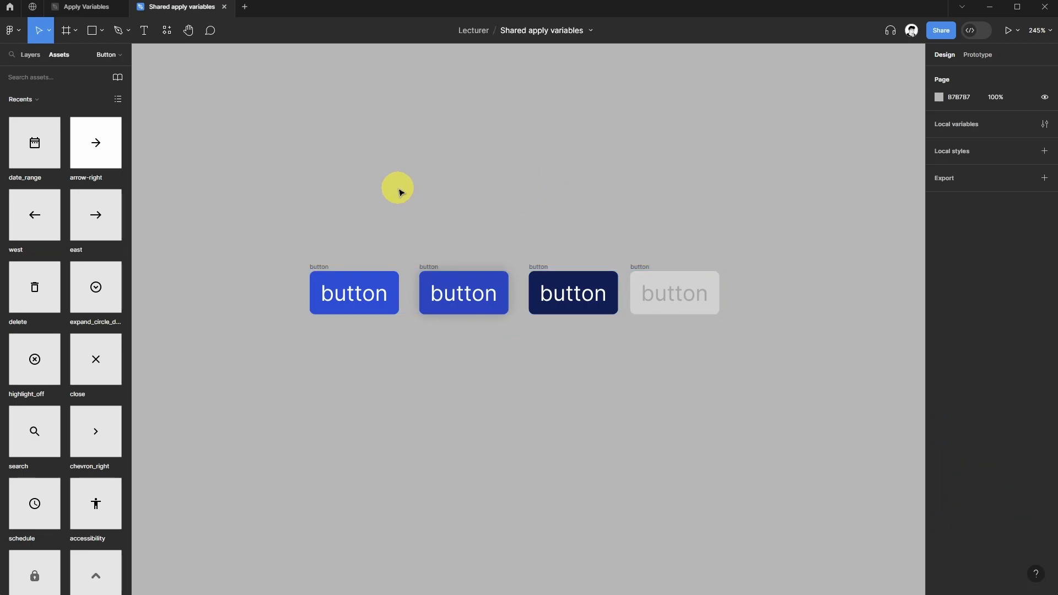
Run Swap with variables by name from the Apply variables plugin using the Apply Variables library, specific collection and Page scan mode.
left_click(168, 31)
left_click(210, 131)
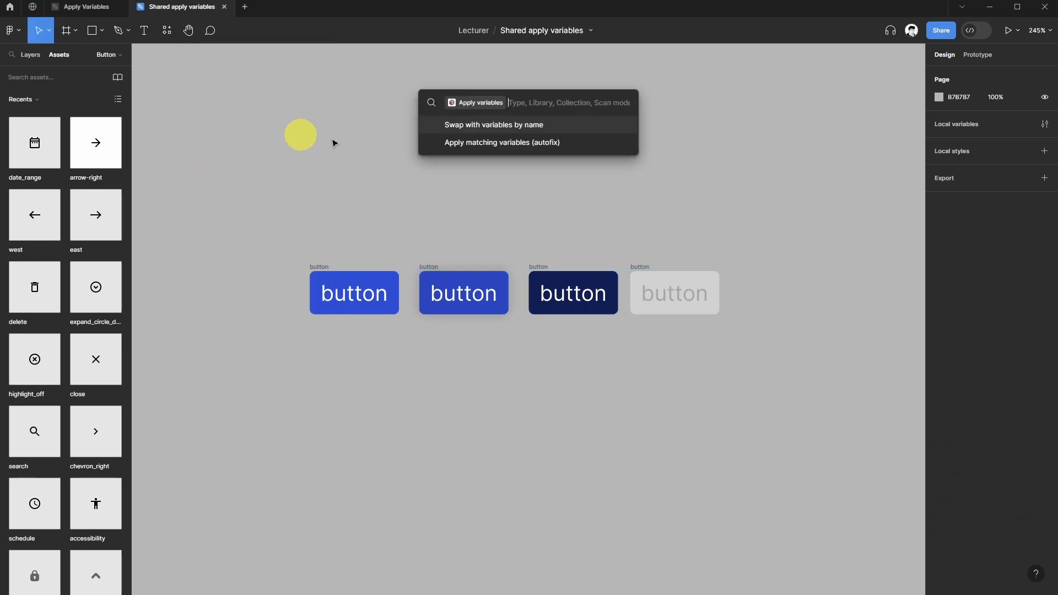
left_click(468, 124)
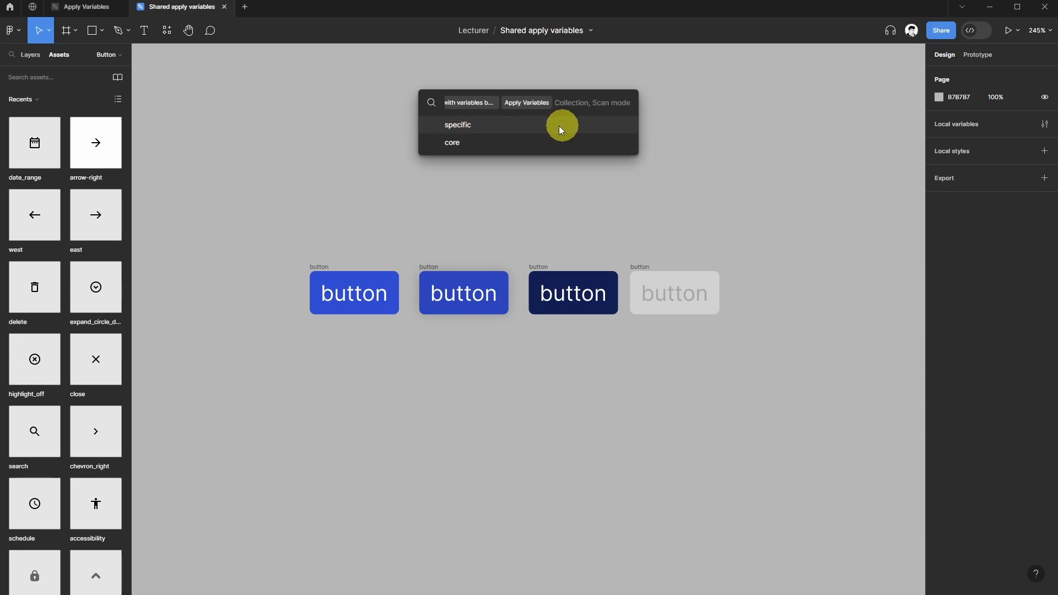
left_click(486, 125)
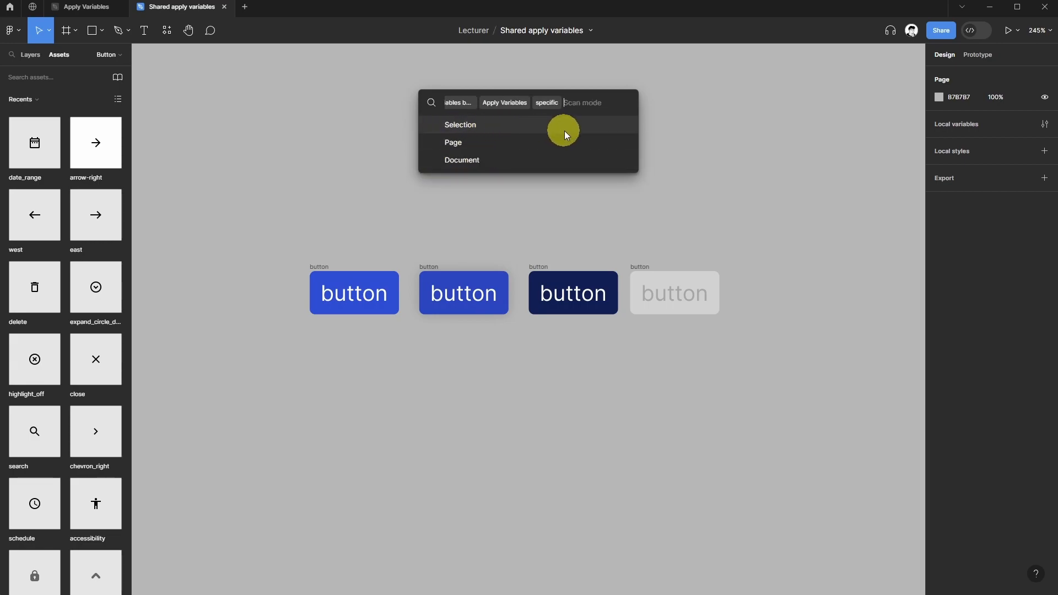
left_click(498, 142)
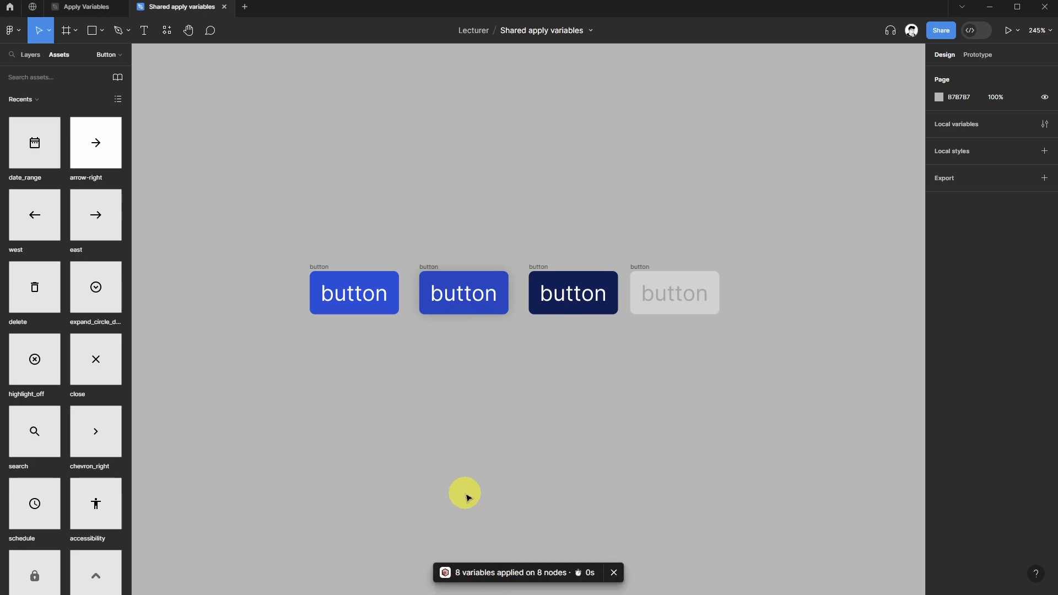
Select the buttons and run Apply matching variables (autofix) using the Apply Variables library, core collection and Page scan mode.
left_click_drag(263, 226, 796, 369)
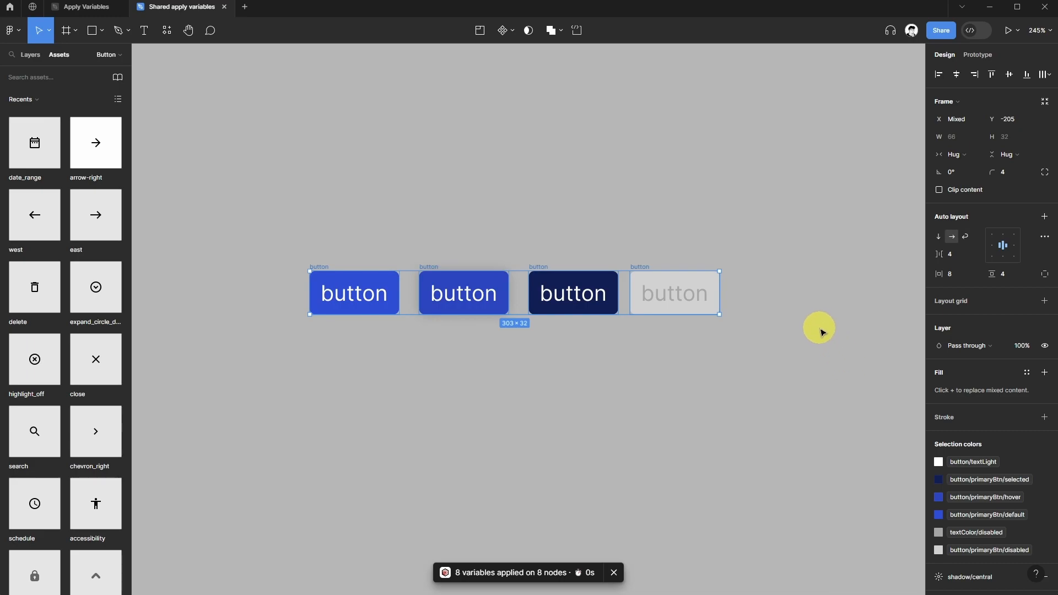
left_click(167, 30)
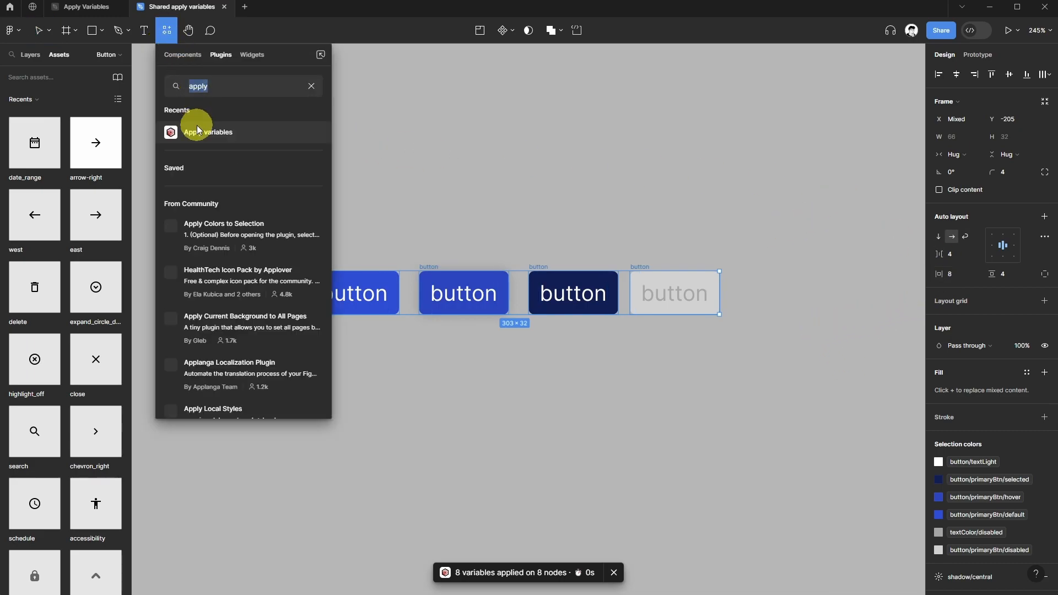
left_click(196, 133)
left_click(480, 145)
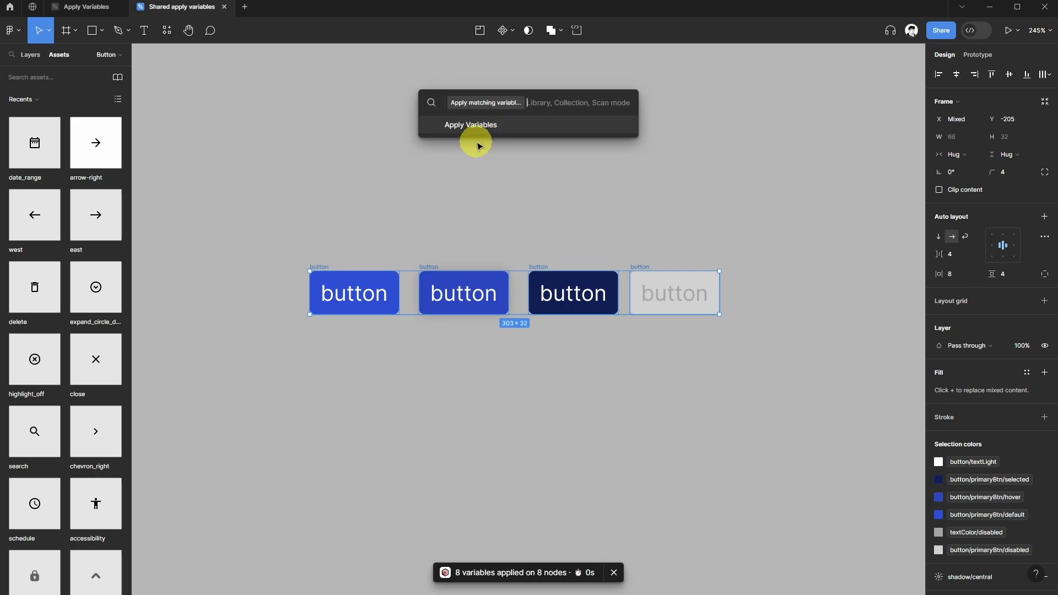
left_click(451, 125)
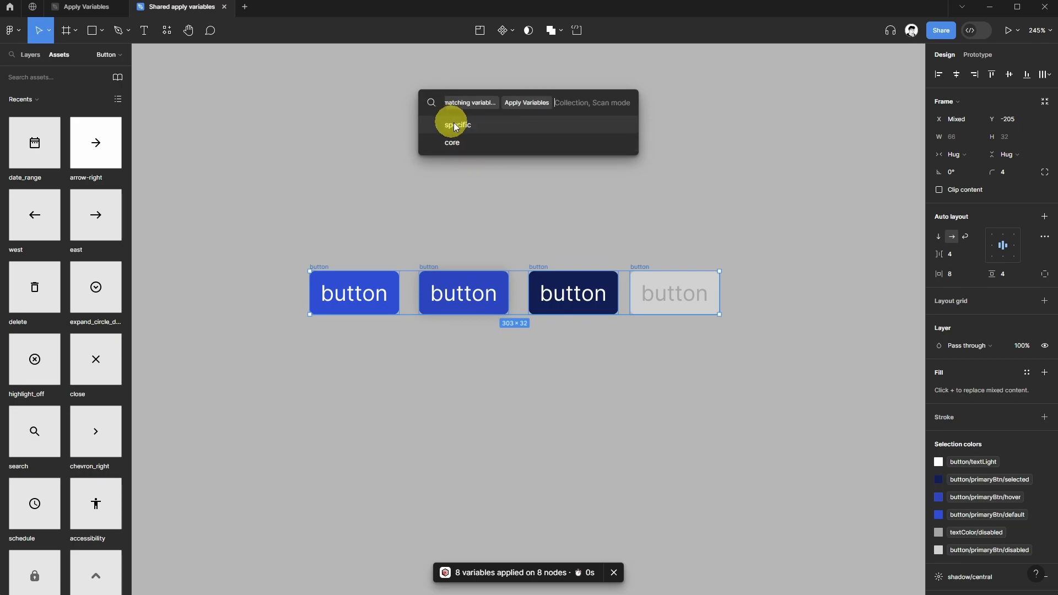
left_click(463, 141)
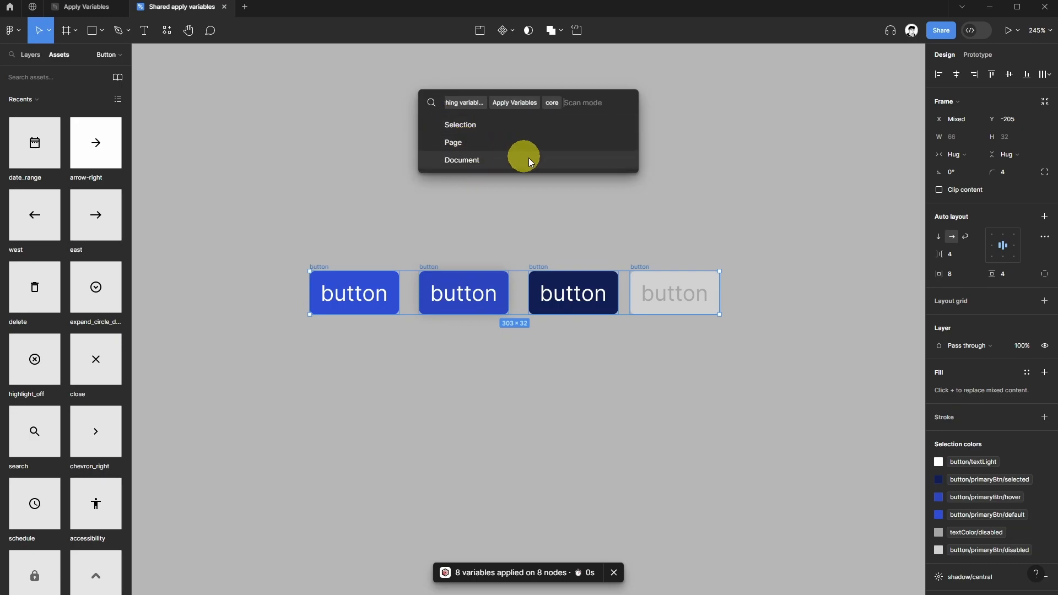
left_click(485, 145)
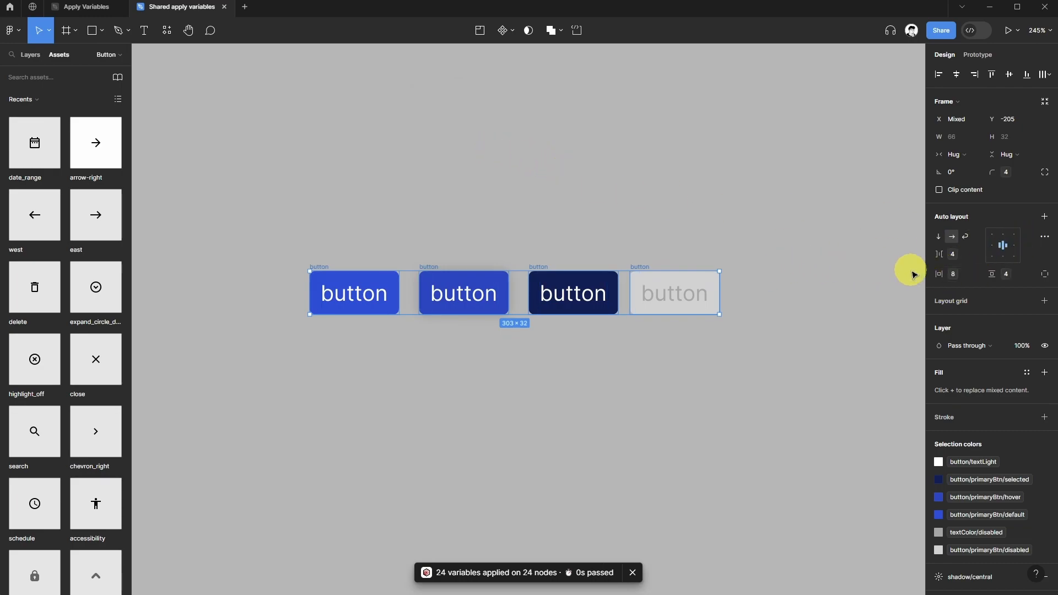
Bind the buttons' auto layout gap to the xxs spacing variable.
left_click(978, 274)
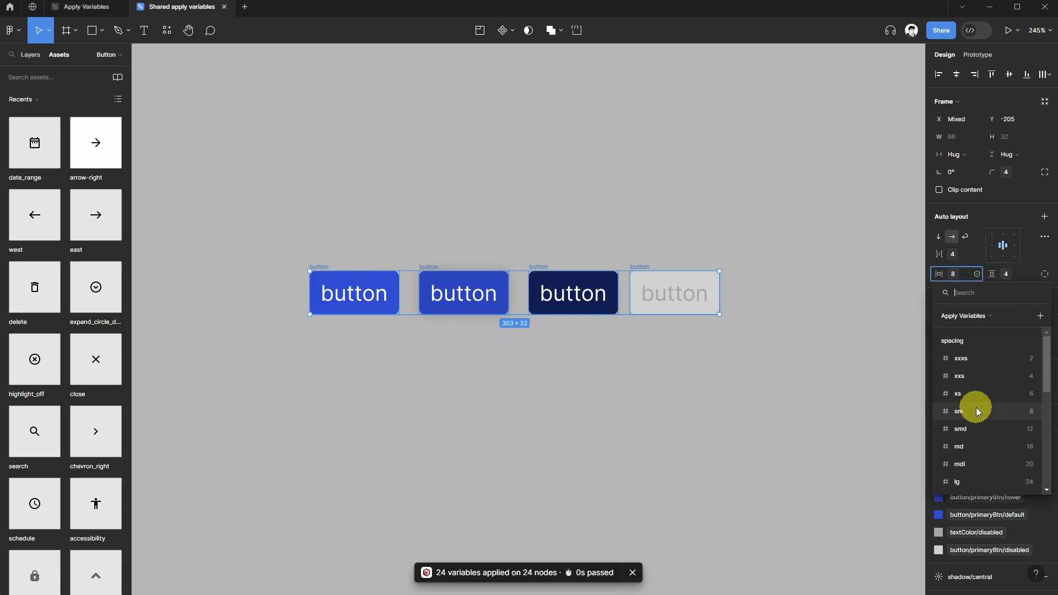
left_click(971, 250)
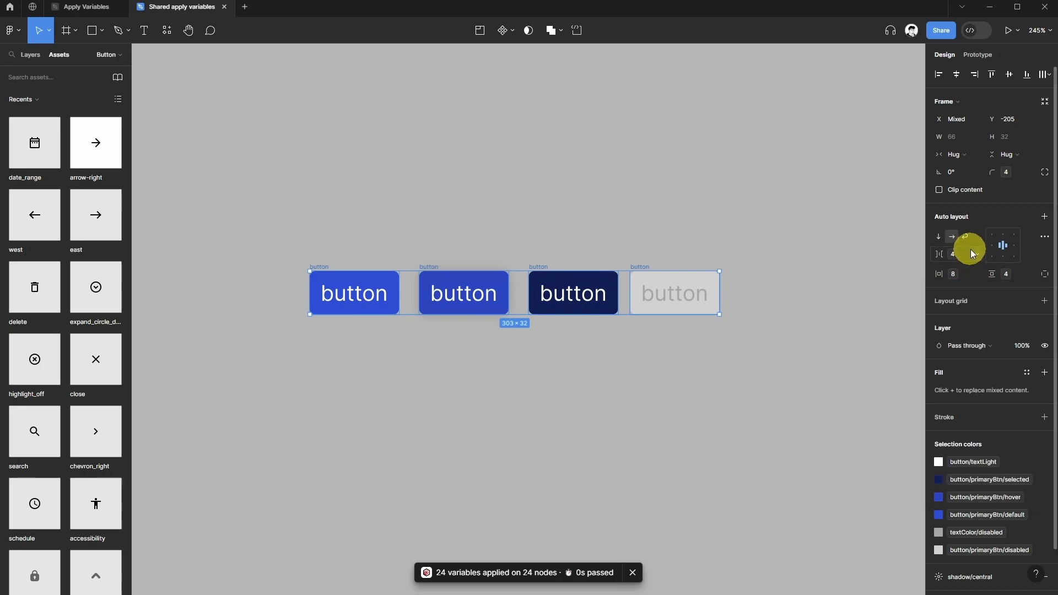
left_click(975, 250)
left_click(976, 291)
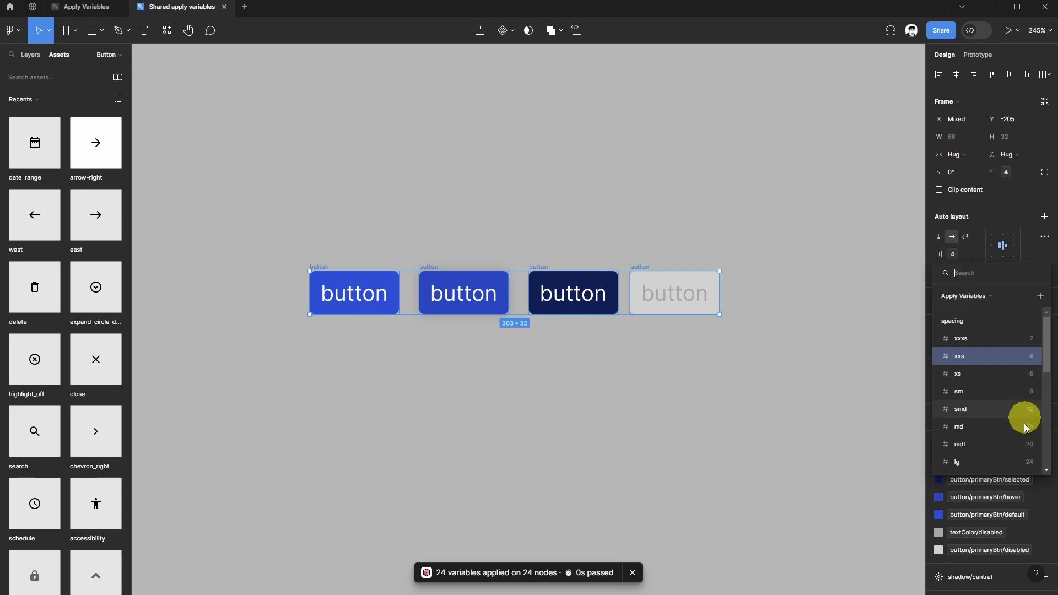
left_click(1013, 357)
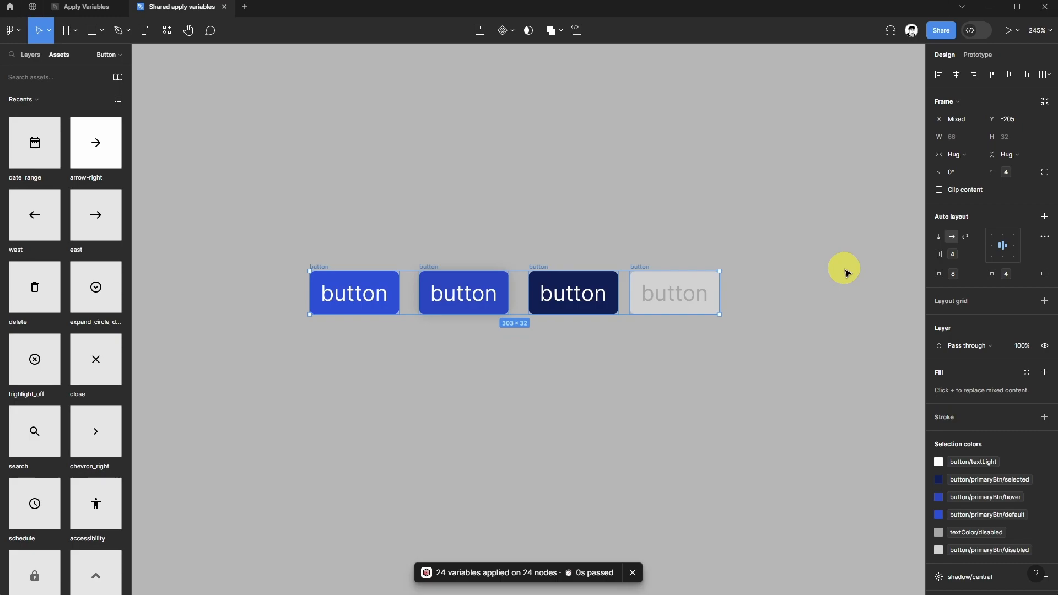